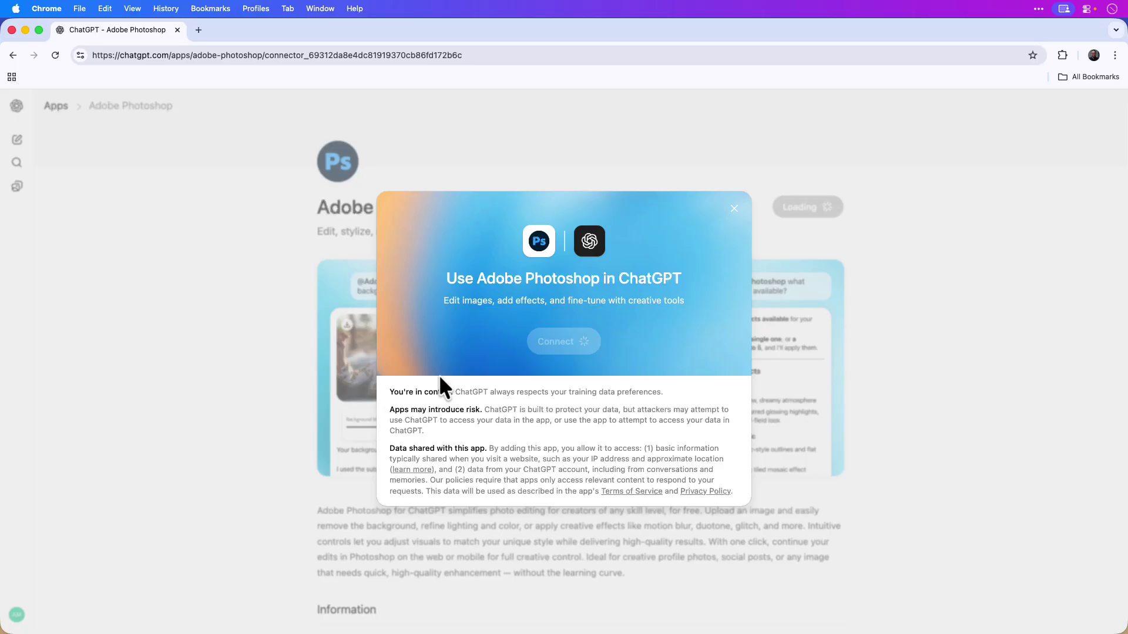
# Finish the 'Enhance the color of the image' request and send it with the photo
pyautogui.write('image')
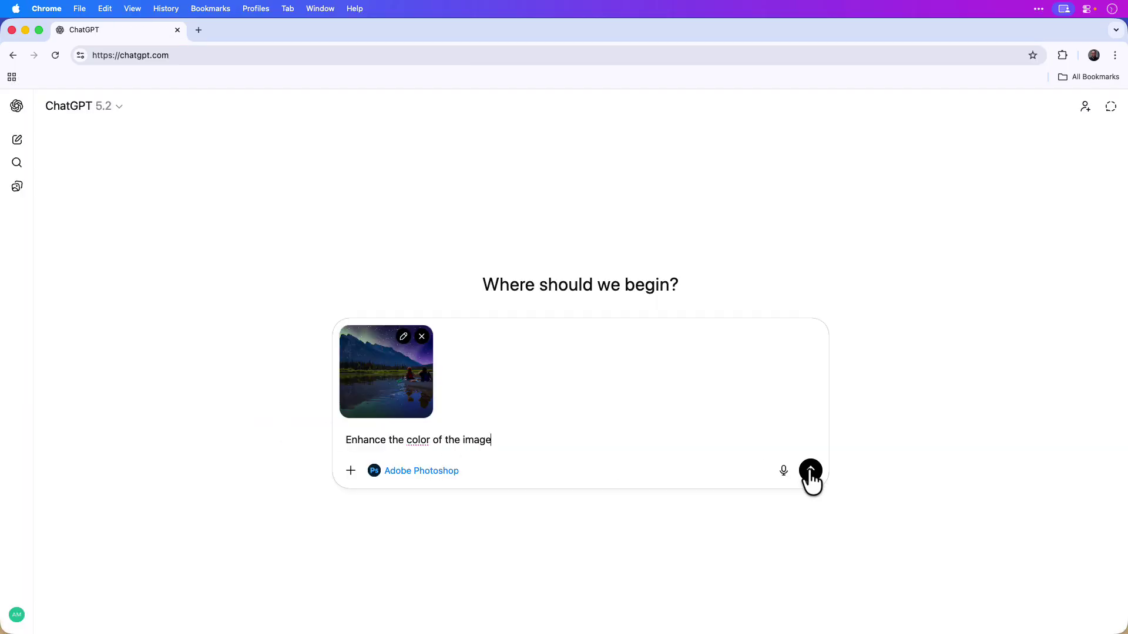
pyautogui.click(810, 471)
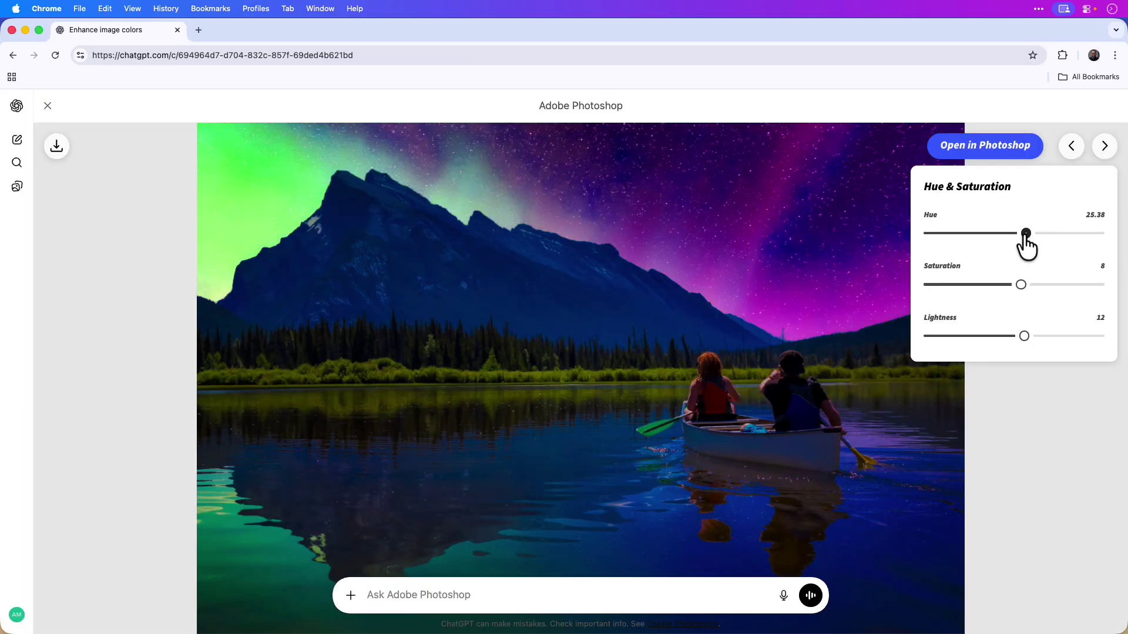
# Lower the Hue/saturation layer's hue from 40 to 24 to recolour the sky
pyautogui.moveTo(1027, 245); pyautogui.dragTo(1058, 246)
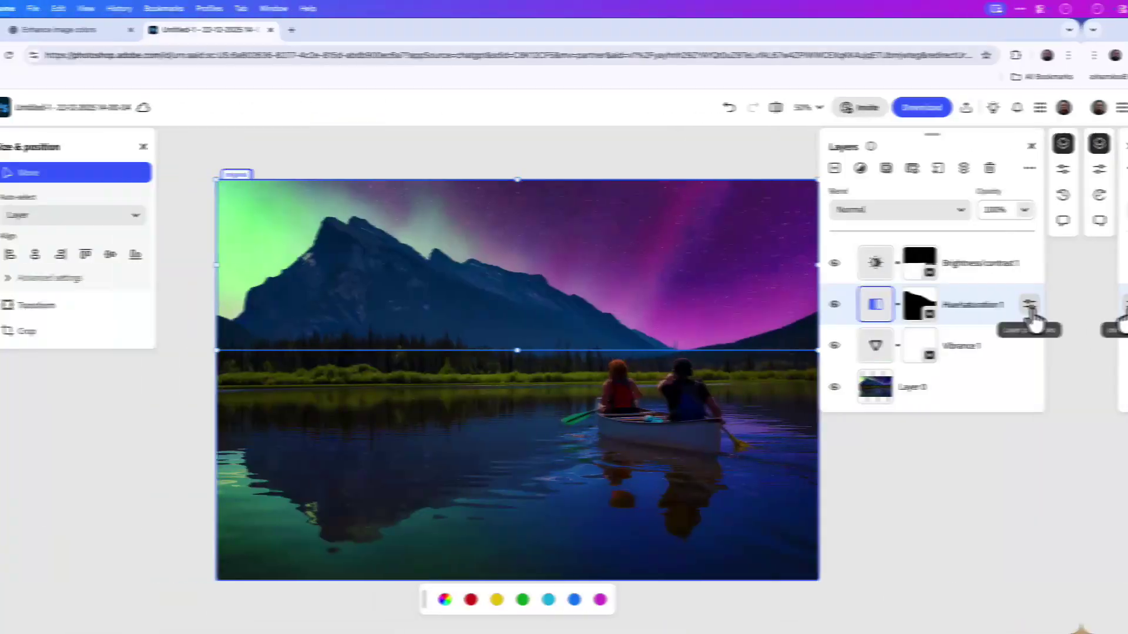
pyautogui.click(1031, 304)
pyautogui.moveTo(974, 431)
pyautogui.mouseDown()
pyautogui.moveTo(948, 427)
pyautogui.moveTo(967, 424)
pyautogui.mouseUp()
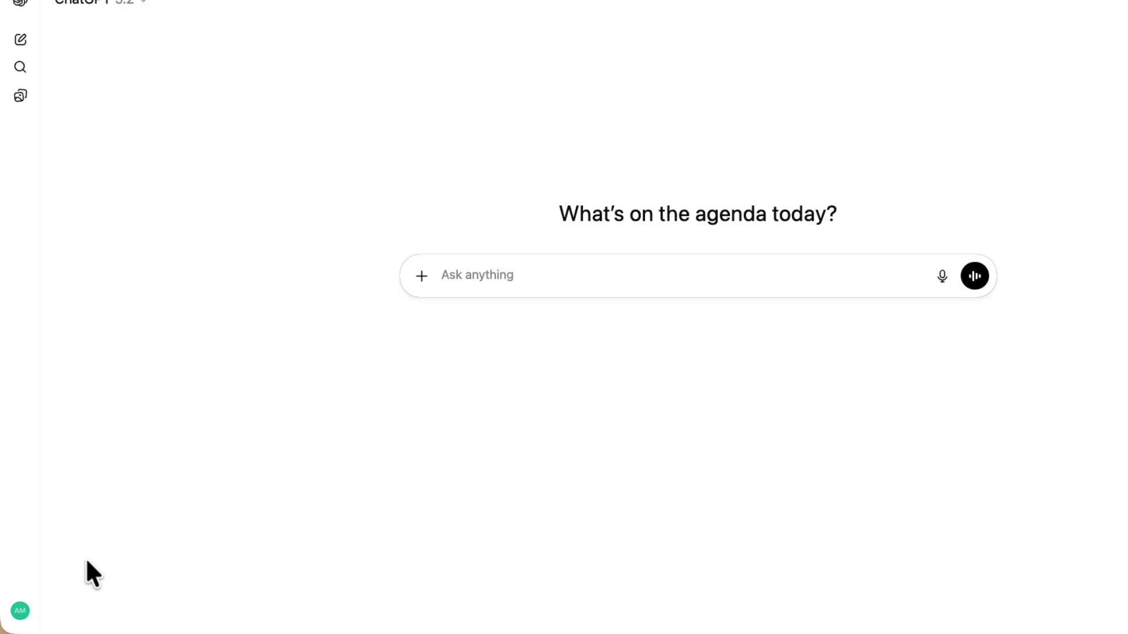
# Browse the Apps directory from the account Settings' Apps page
pyautogui.click(25, 606)
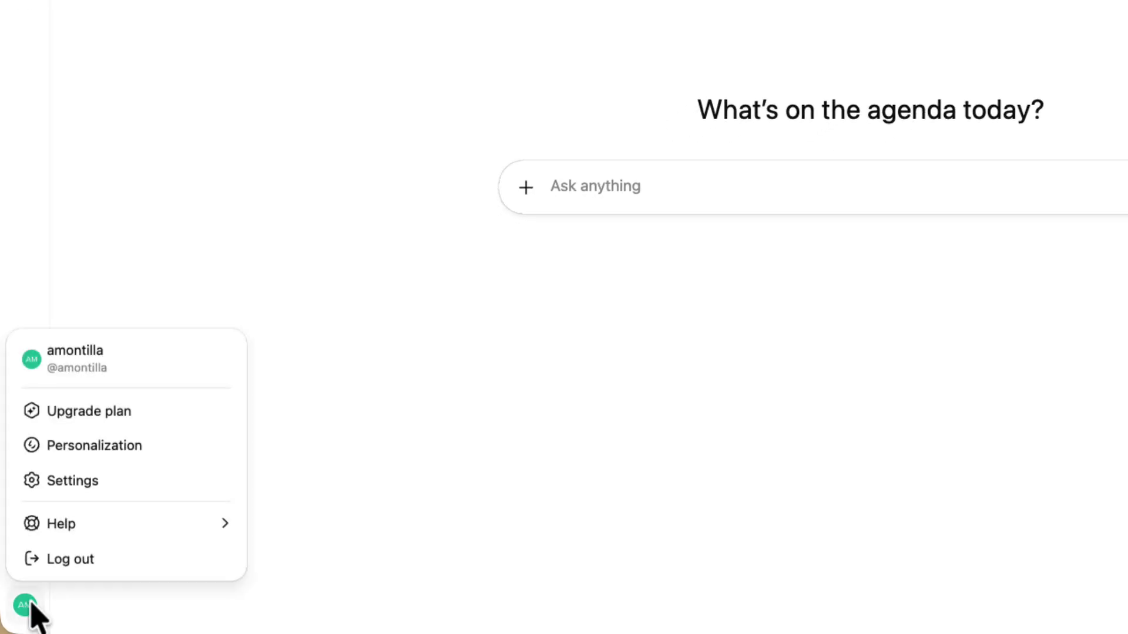
pyautogui.click(166, 483)
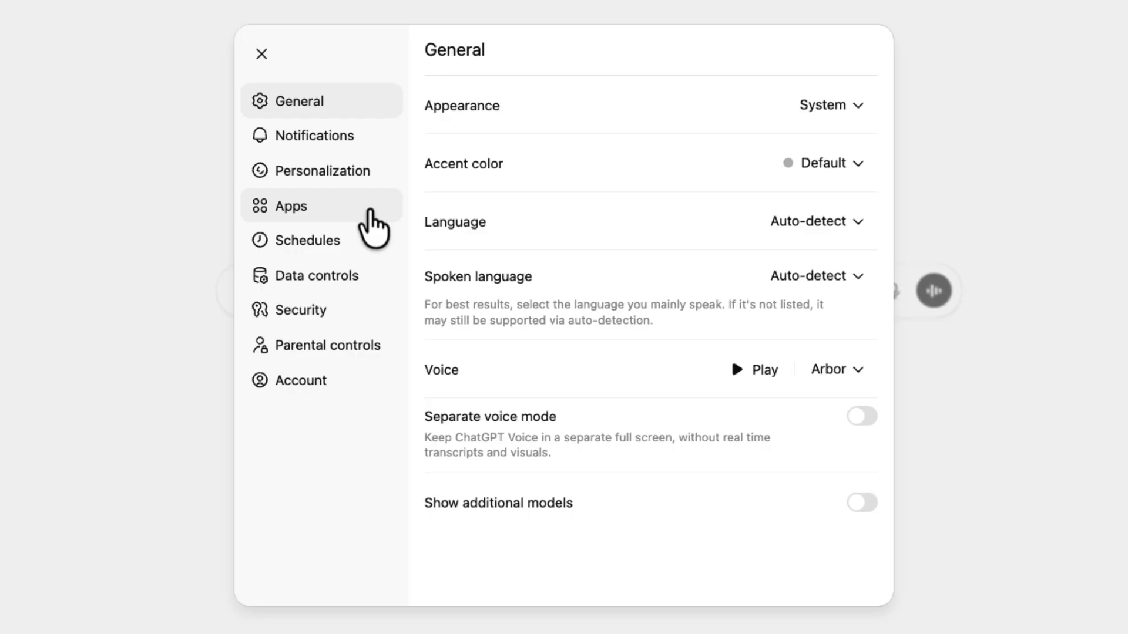
pyautogui.click(373, 227)
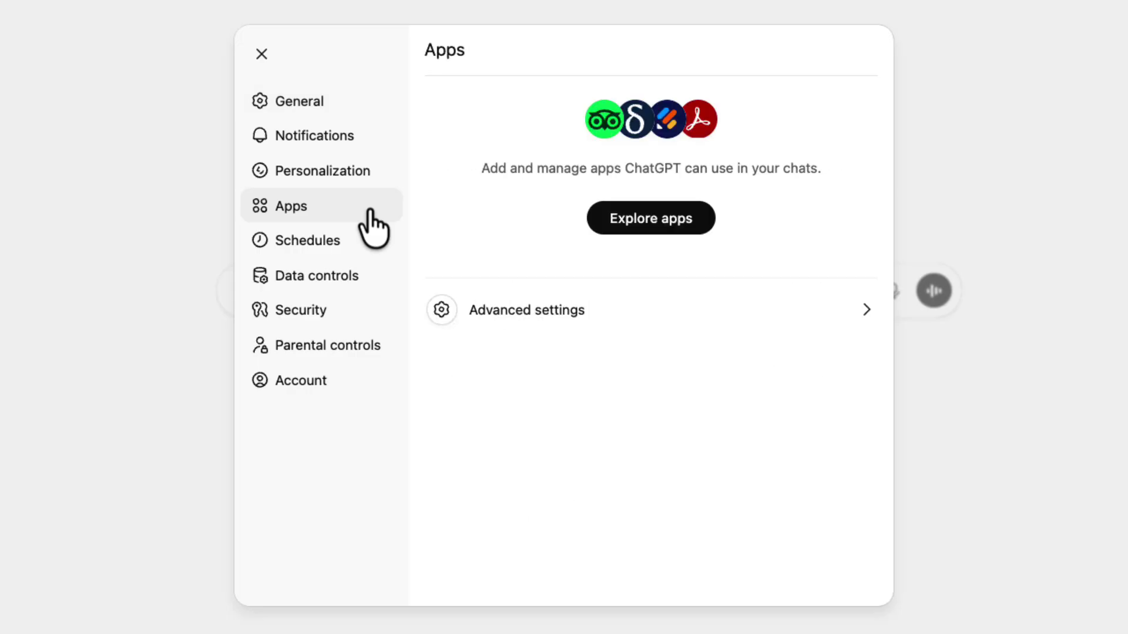
pyautogui.click(611, 239)
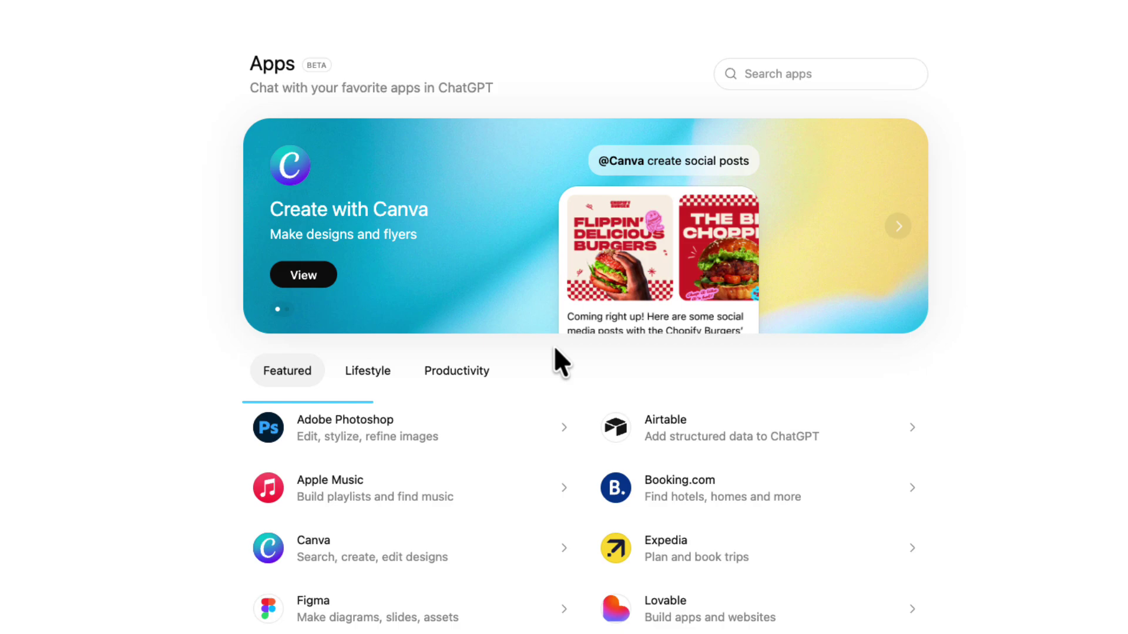
# Connect the Adobe Photoshop app to ChatGPT from its app page
pyautogui.click(511, 445)
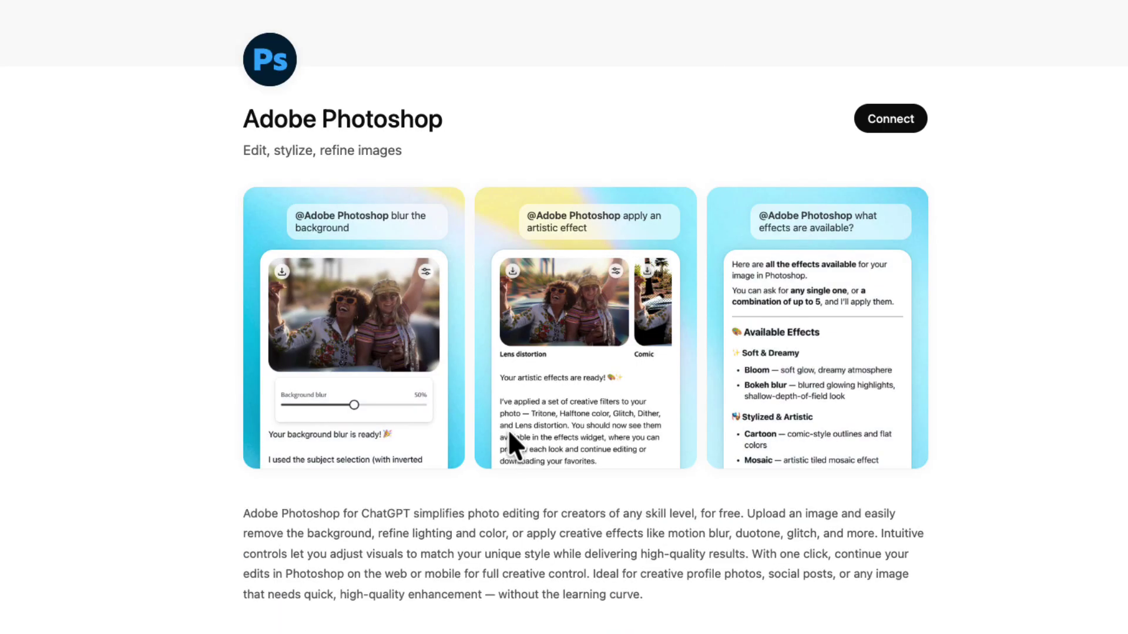
pyautogui.click(876, 128)
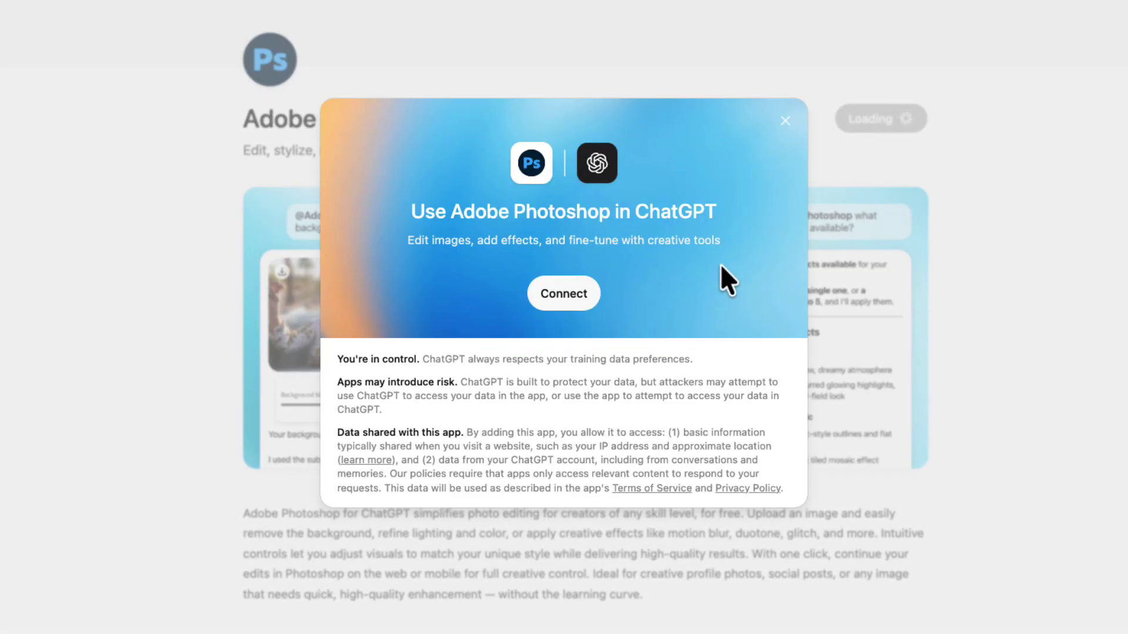
pyautogui.click(575, 302)
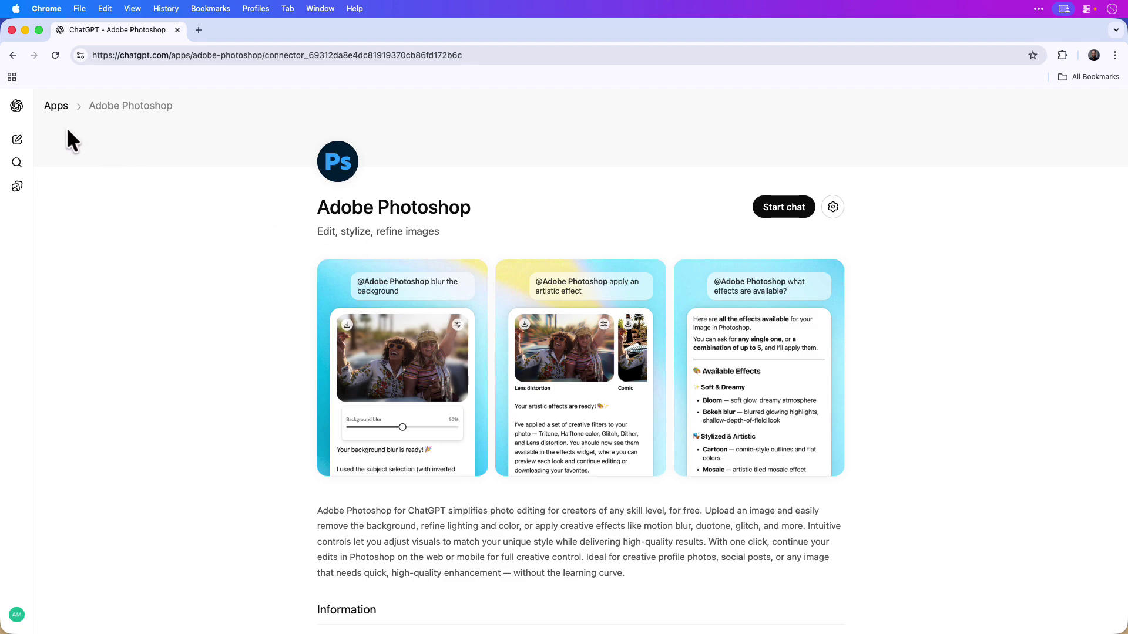
# Start a new chat and attach Adobe Photoshop as the prompt's tool
pyautogui.click(18, 143)
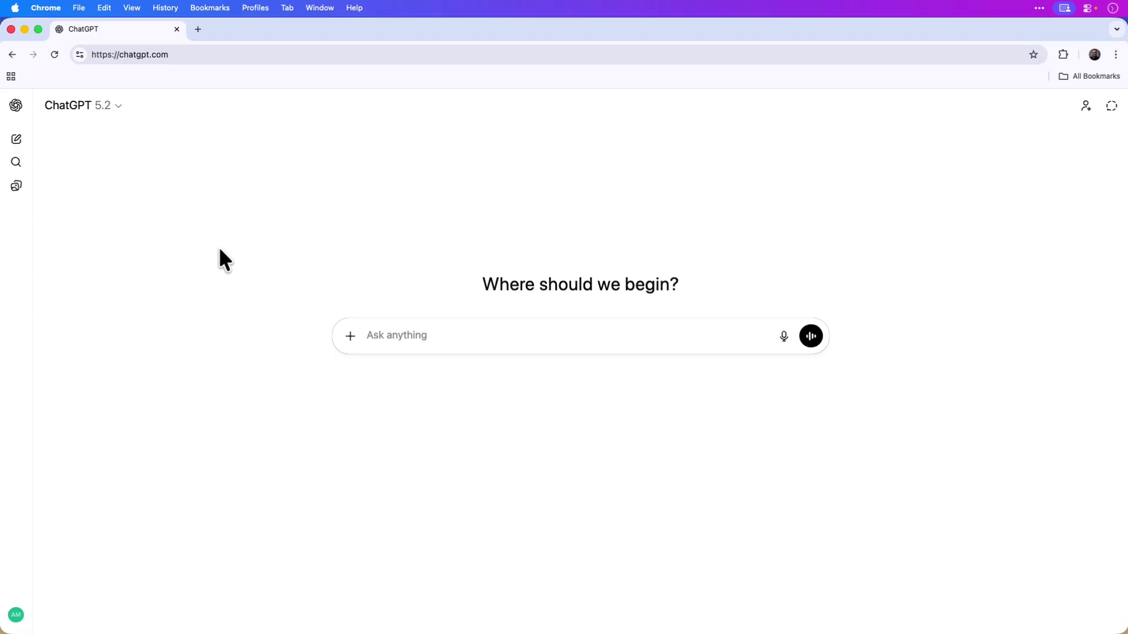
pyautogui.click(350, 336)
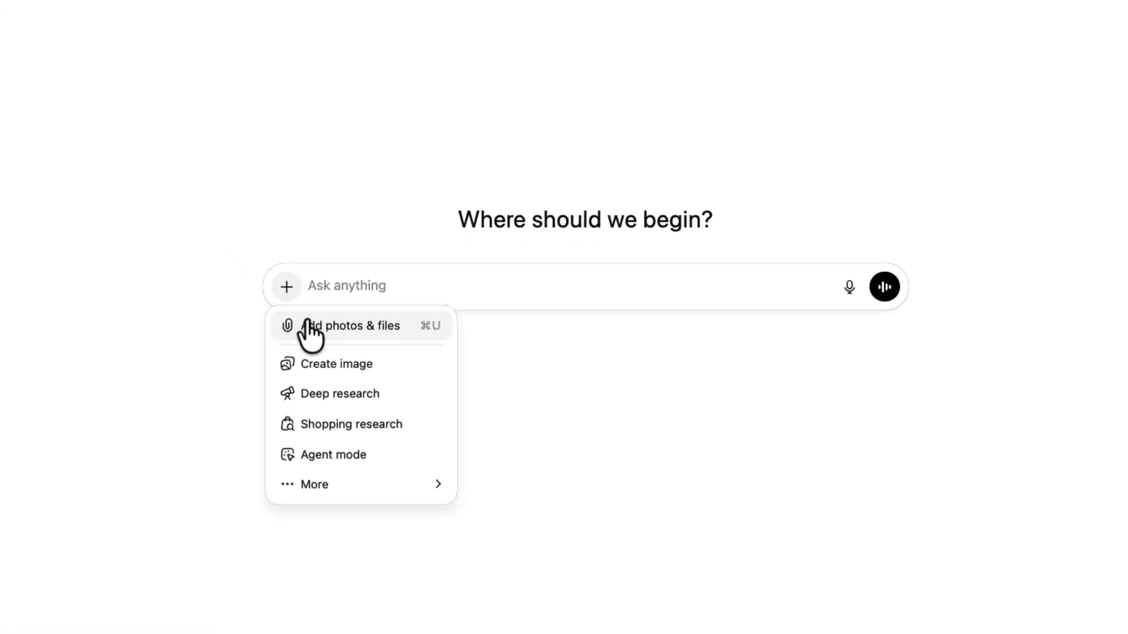
pyautogui.moveTo(360, 489)
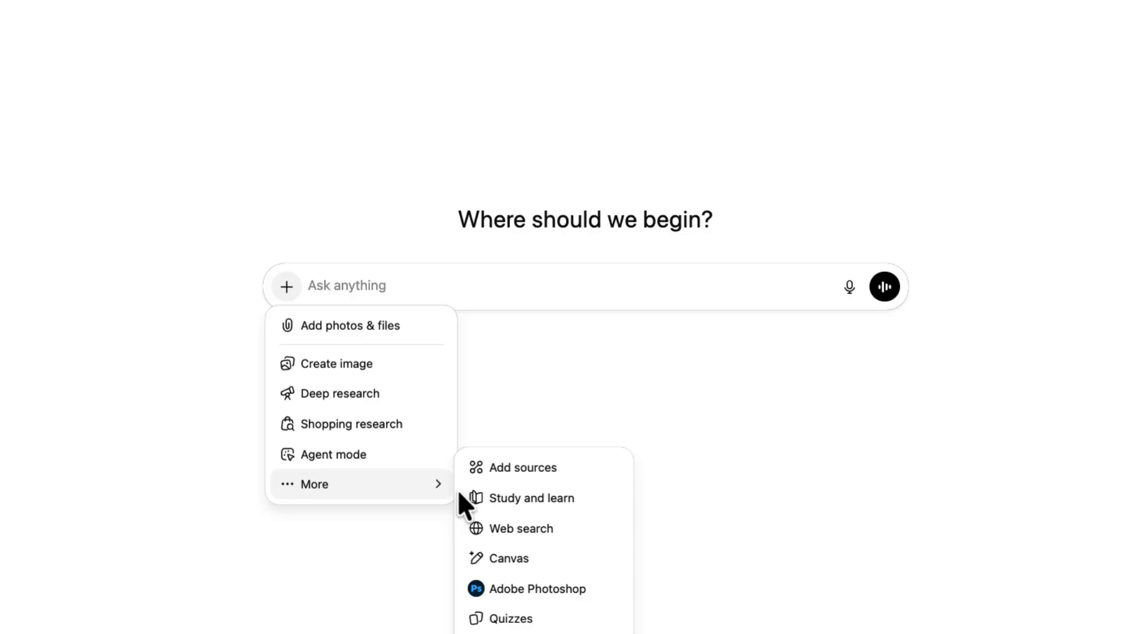
pyautogui.click(590, 590)
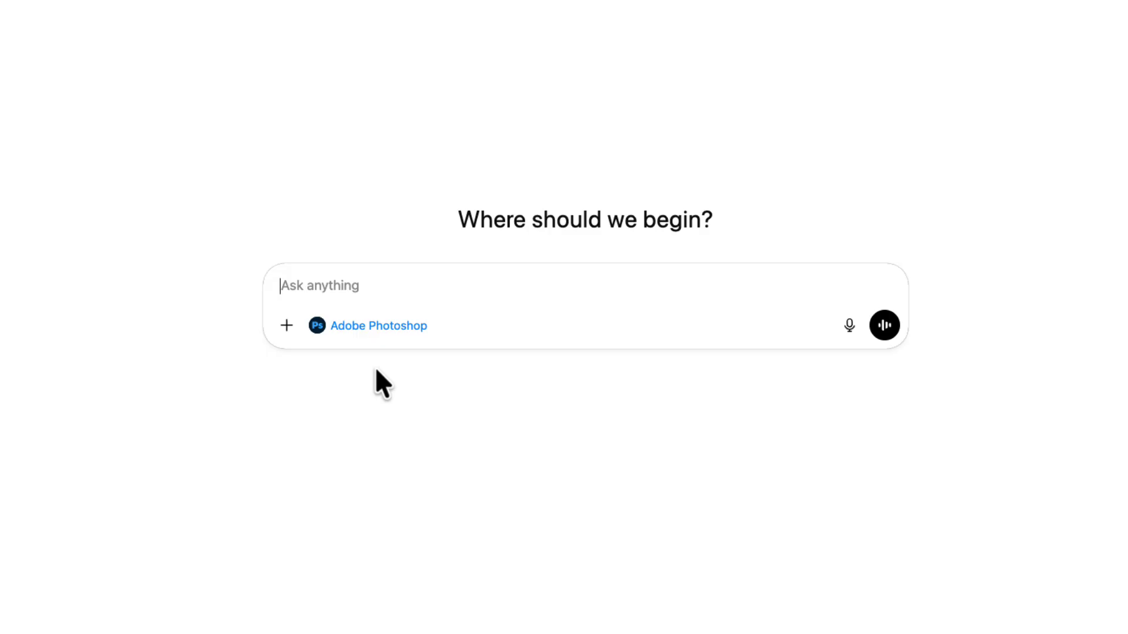
# Attach Northern_Lights.jpeg from the file picker to the prompt
pyautogui.click(286, 338)
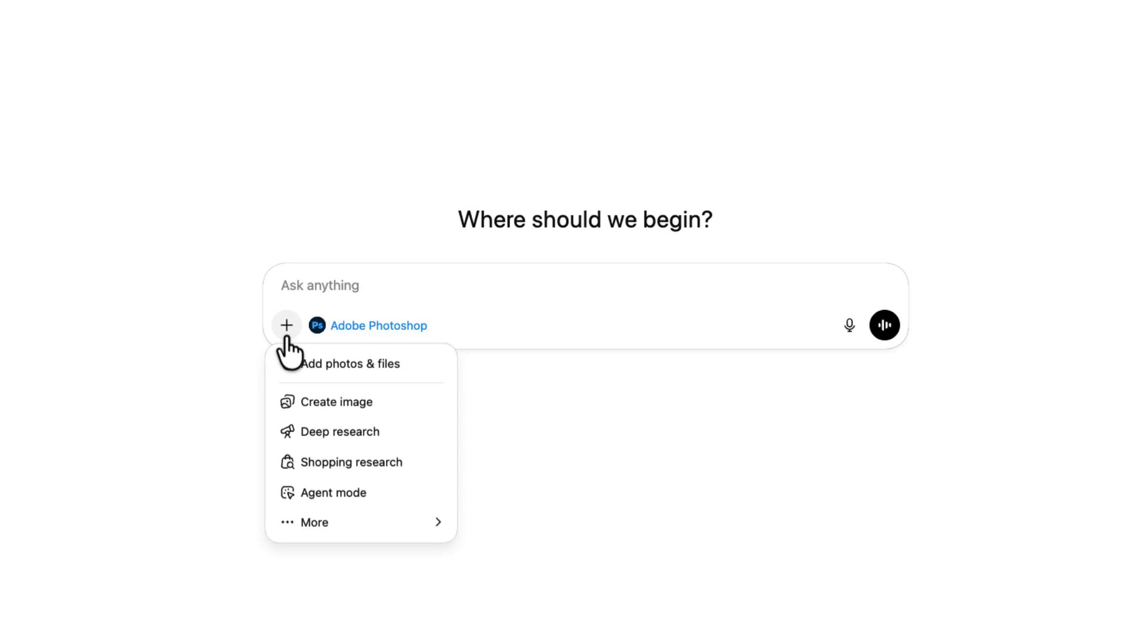
pyautogui.click(407, 376)
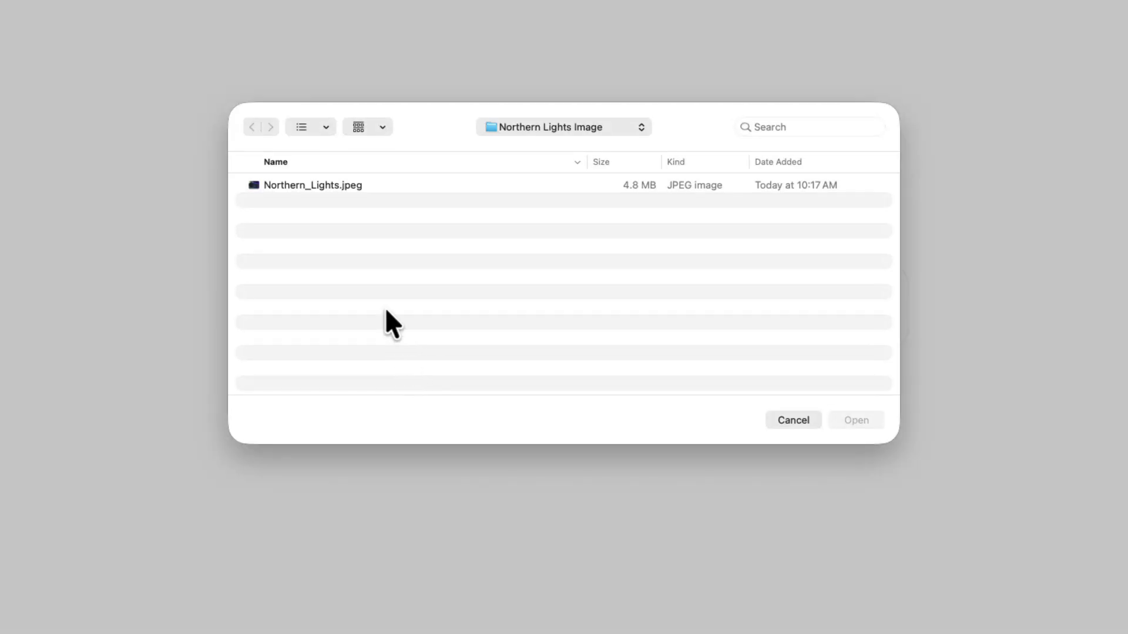
pyautogui.click(355, 187)
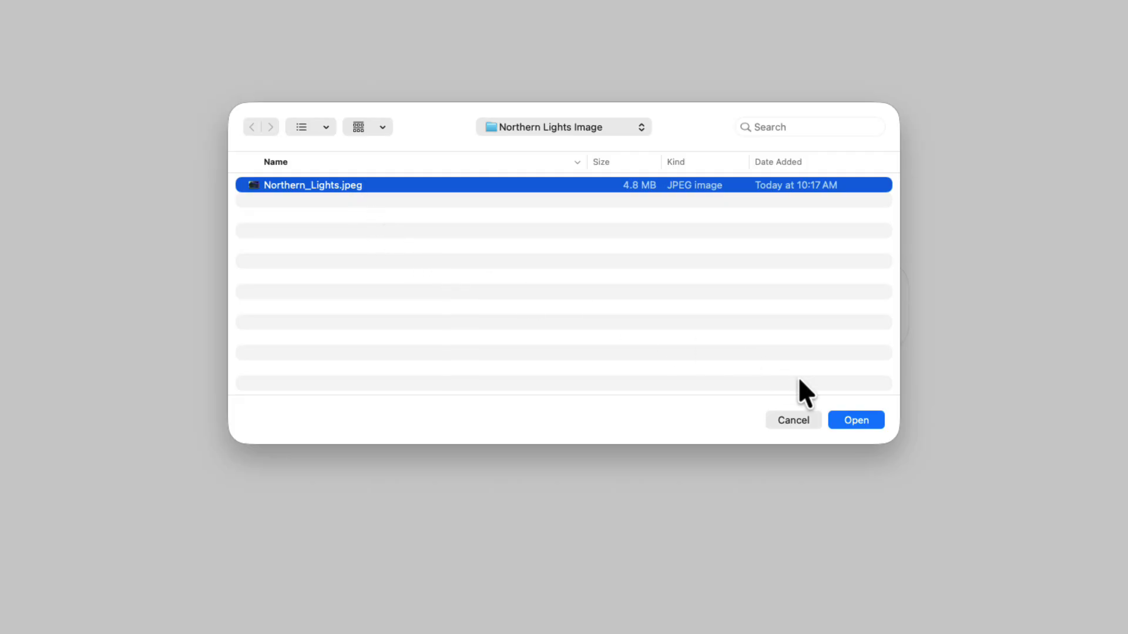
pyautogui.click(855, 421)
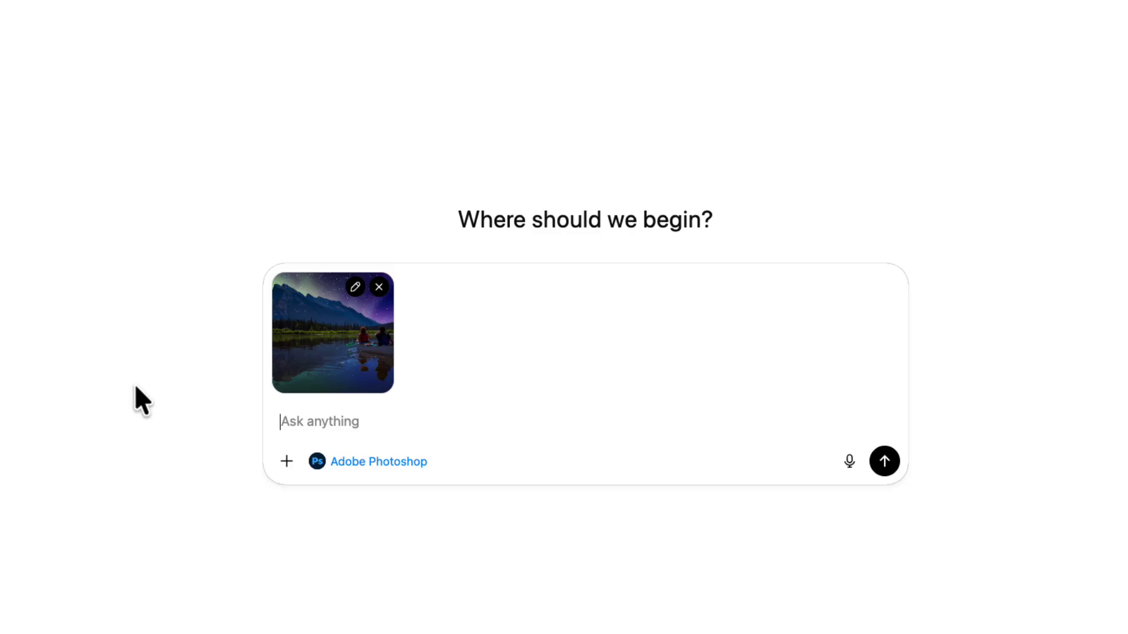
# Send the prompt 'Enhance the color of the image' with the canoe photo
pyautogui.write('Enhanc')
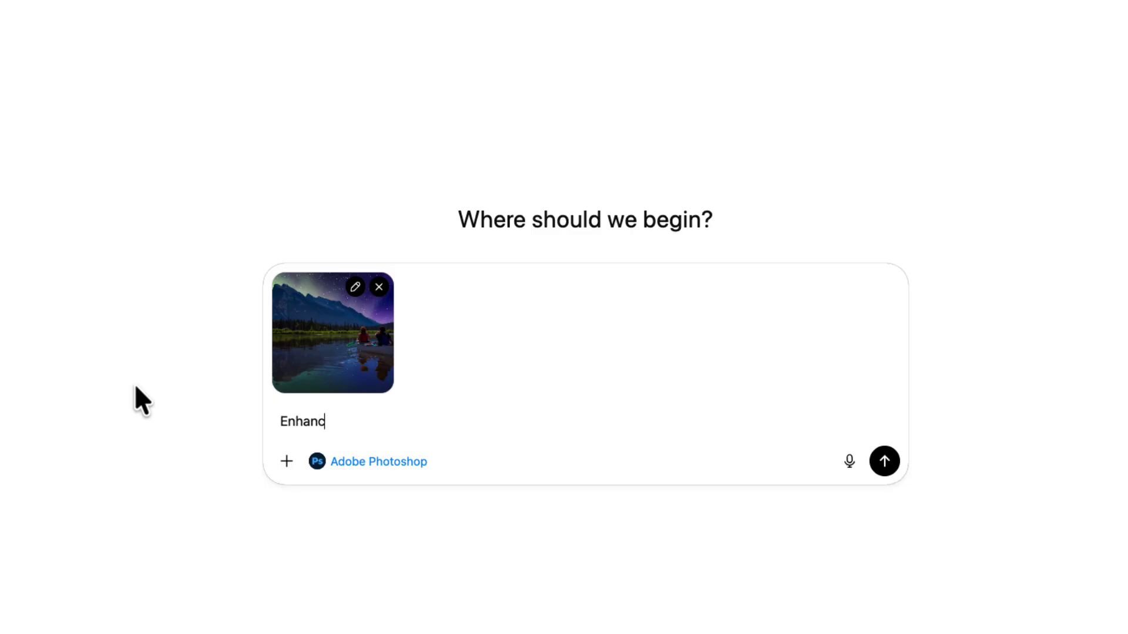
pyautogui.write('e the color of the imab')
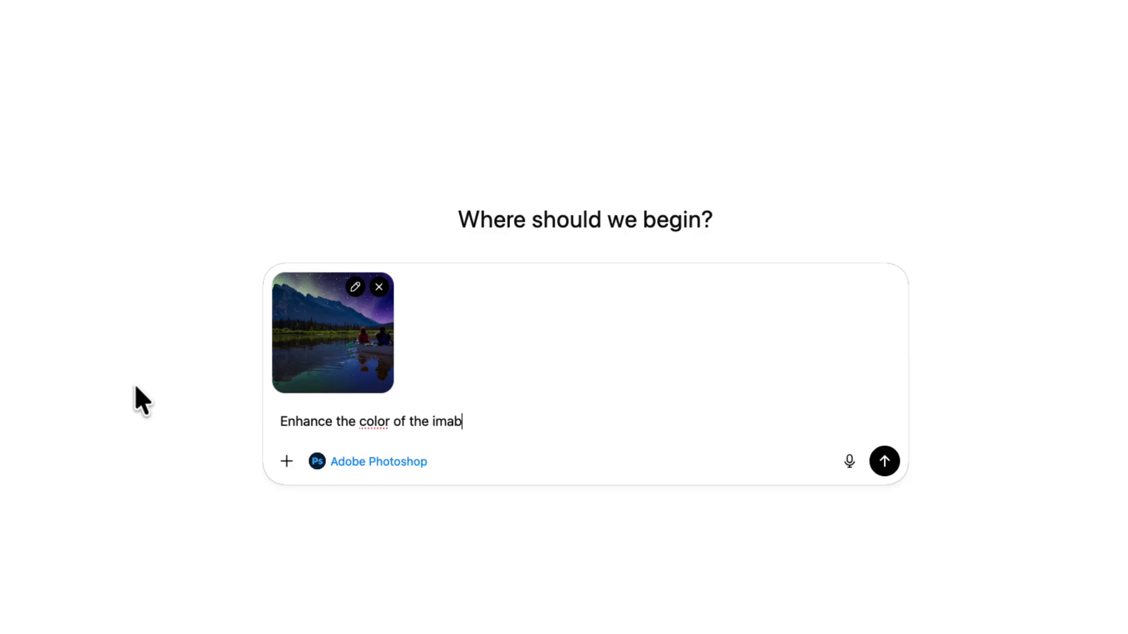
pyautogui.press('BackSpace')
pyautogui.write('ge')
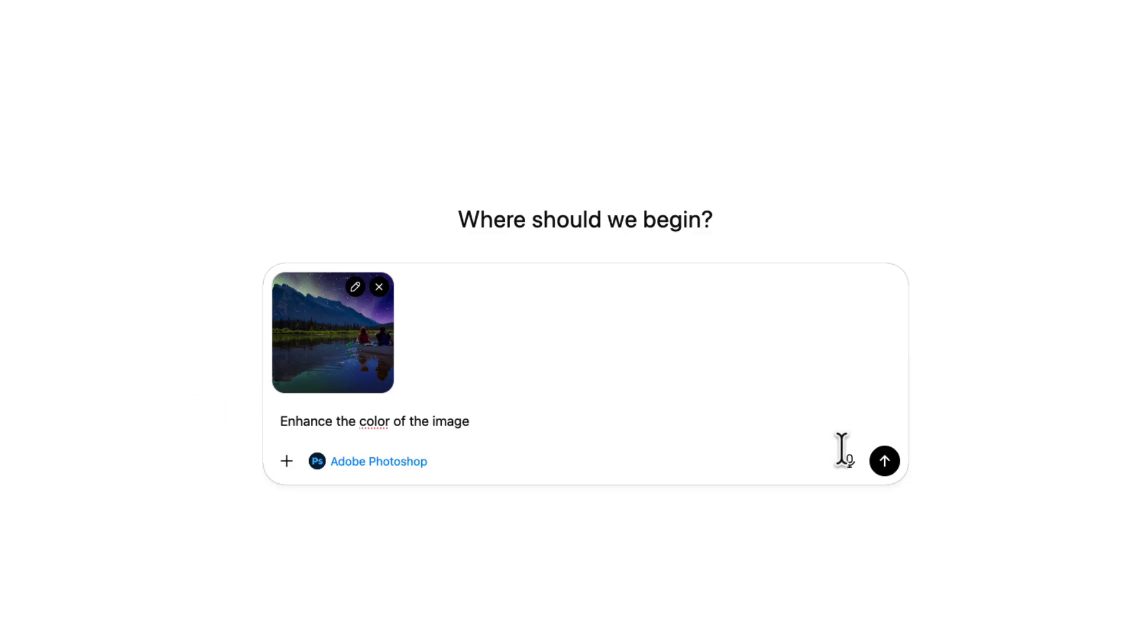
pyautogui.click(884, 461)
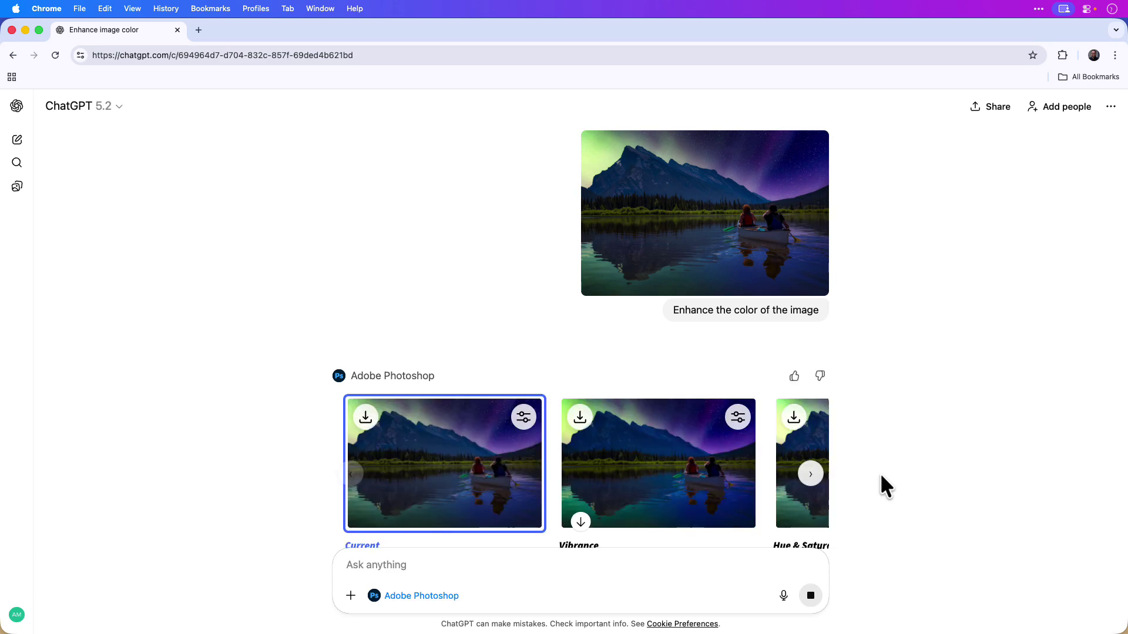
pyautogui.click(715, 486)
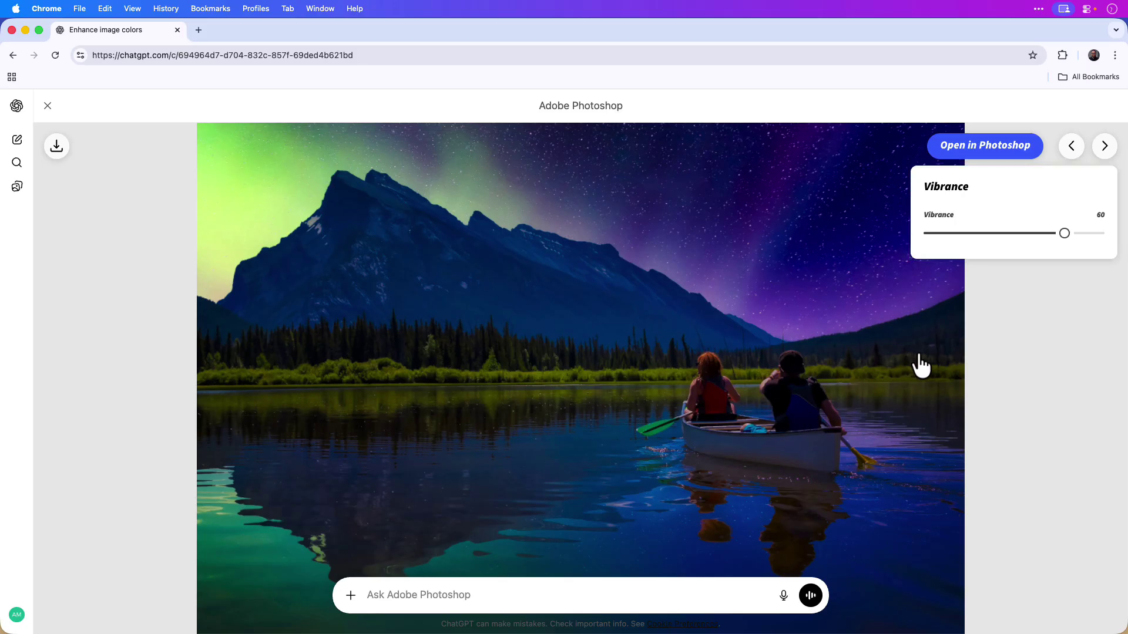
pyautogui.click(1104, 146)
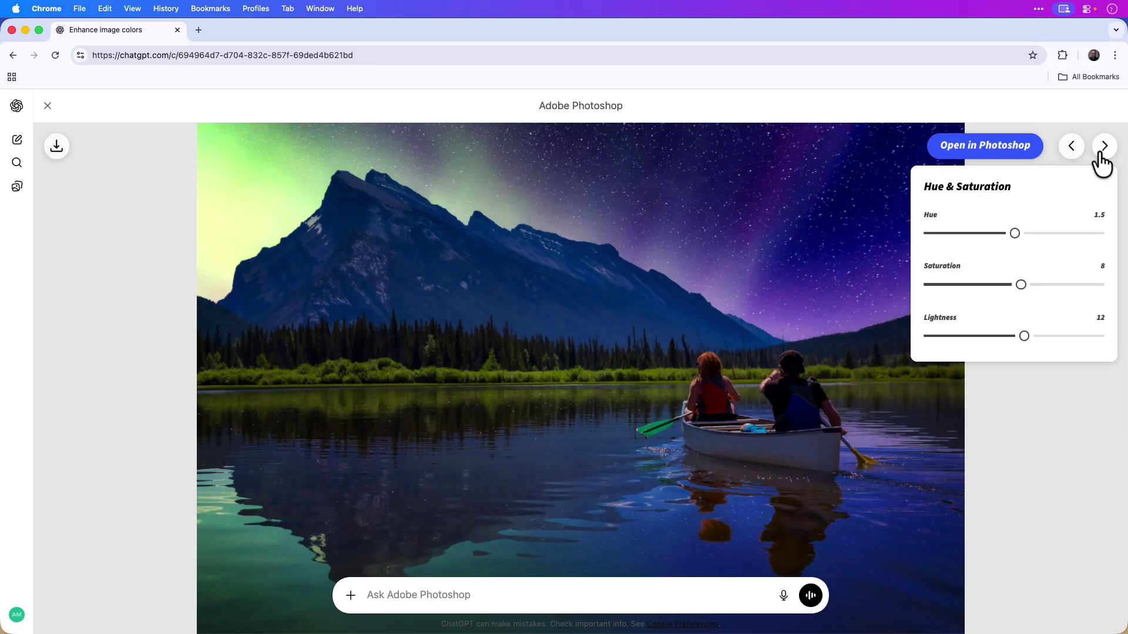
pyautogui.click(1103, 146)
pyautogui.click(1103, 146)
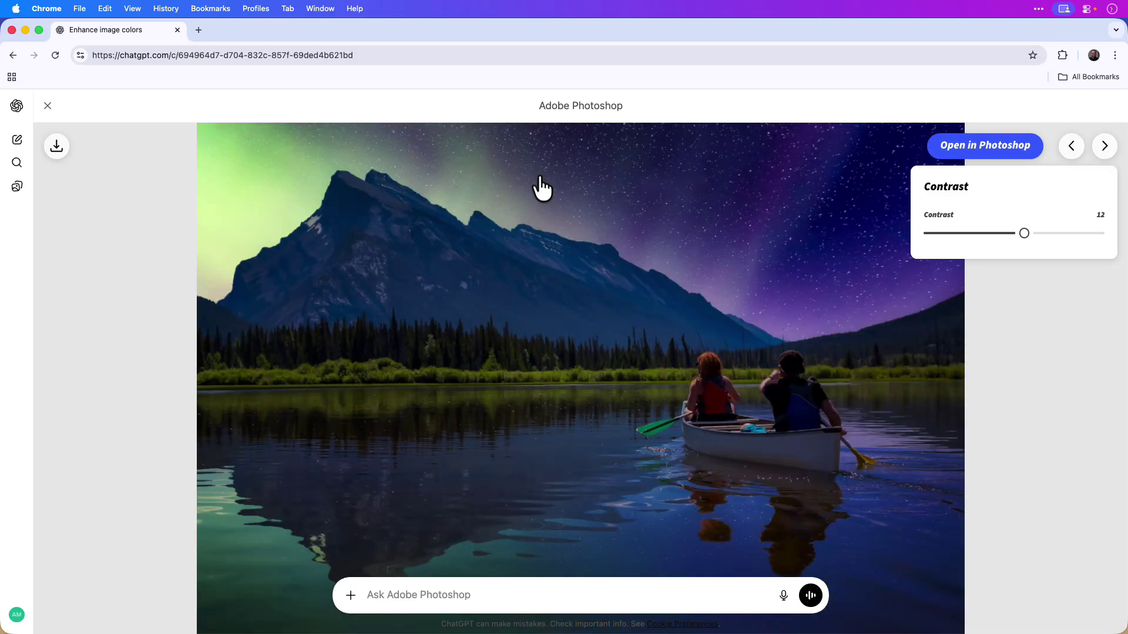
# Close the full-size view and step the carousel back to the Vibrance version
pyautogui.click(47, 106)
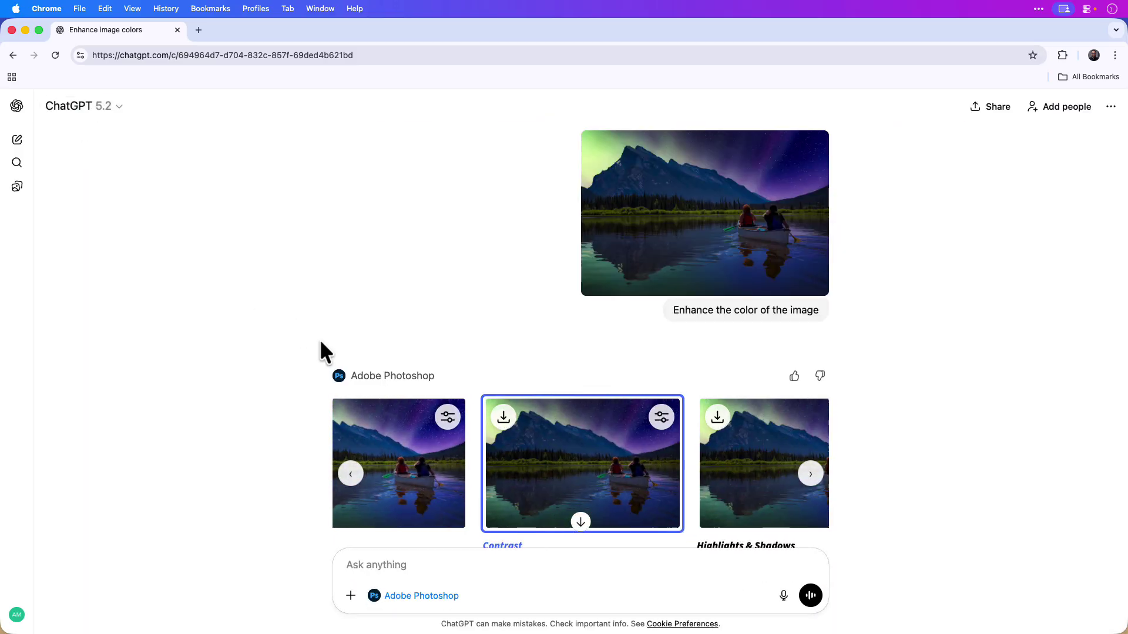
pyautogui.click(812, 477)
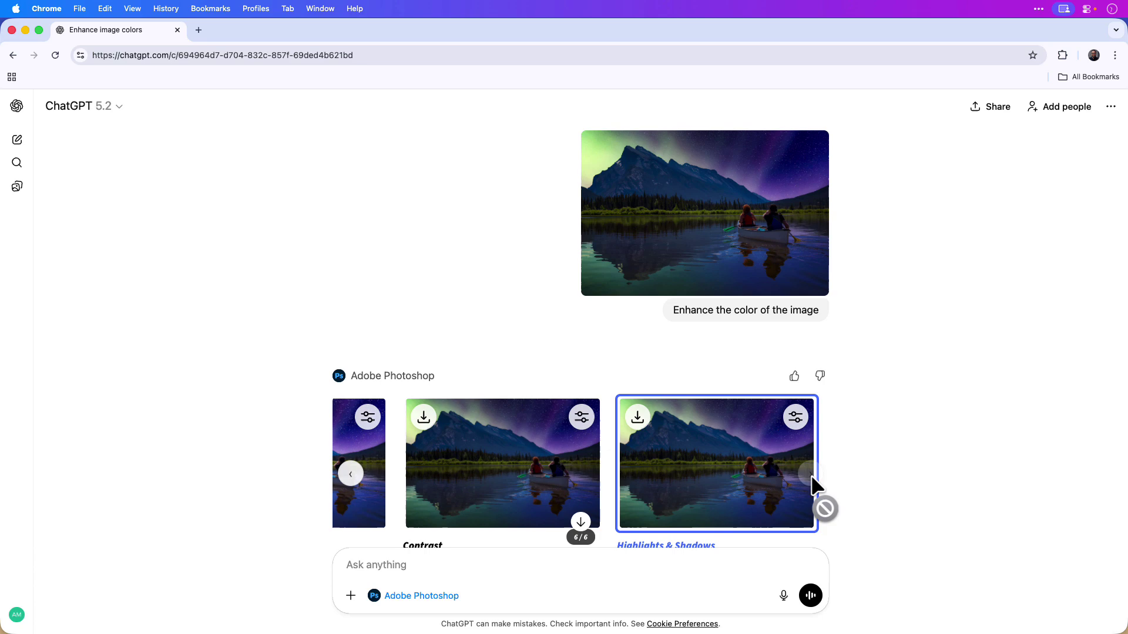
pyautogui.click(352, 476)
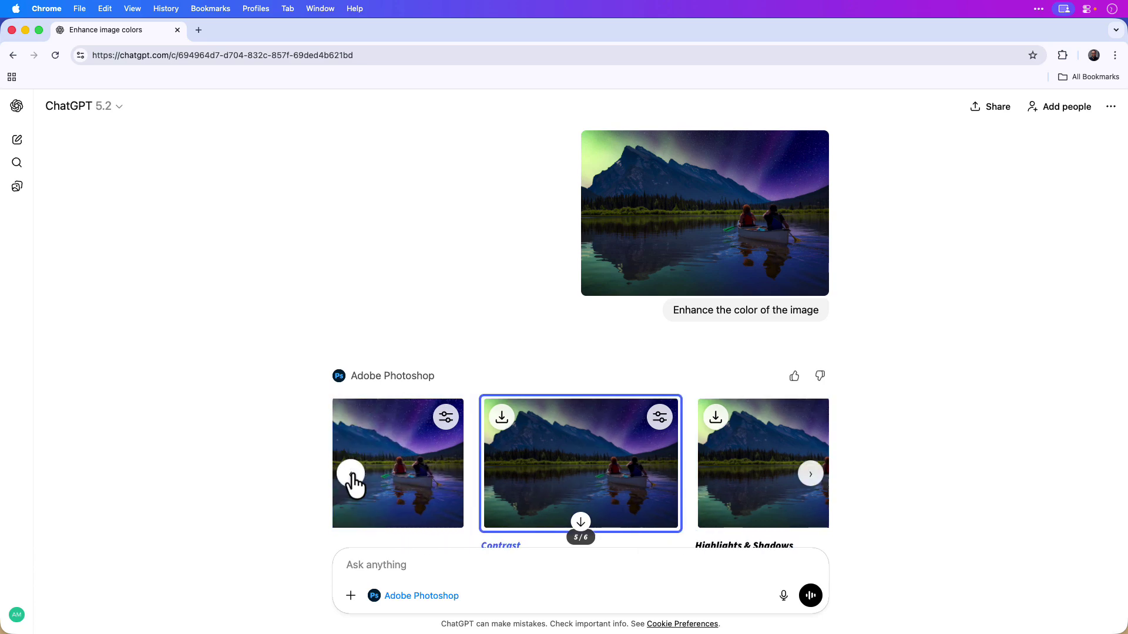
pyautogui.click(352, 477)
pyautogui.click(354, 477)
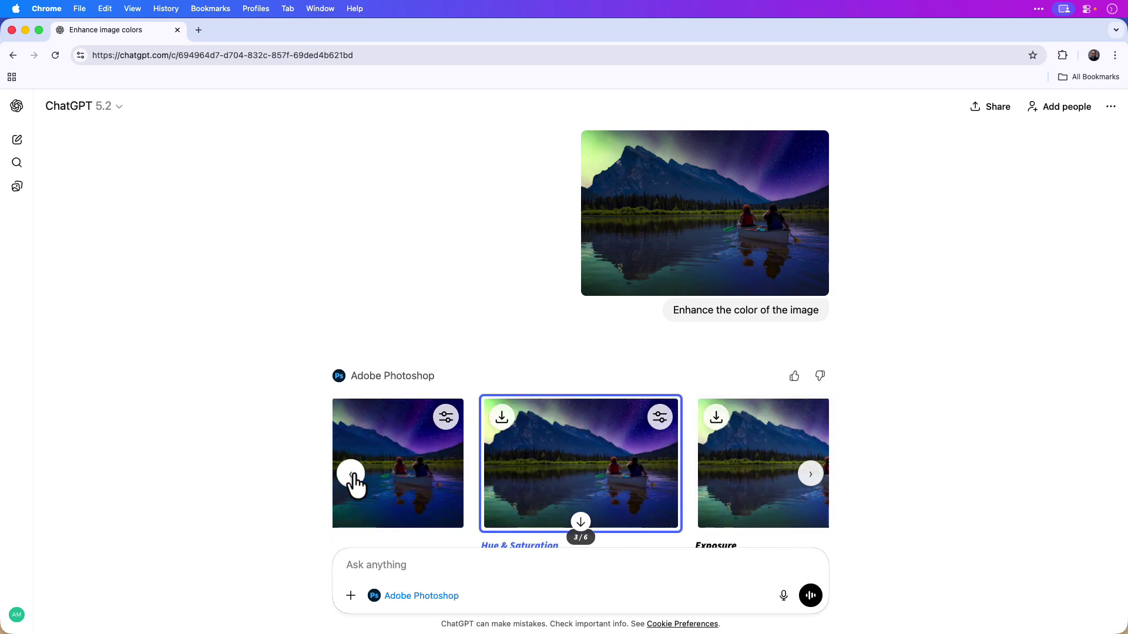
pyautogui.click(354, 480)
# Scroll down through the assistant's tips for each adjustment
pyautogui.scroll(-2, 499, 488)
pyautogui.scroll(-5, 499, 488)
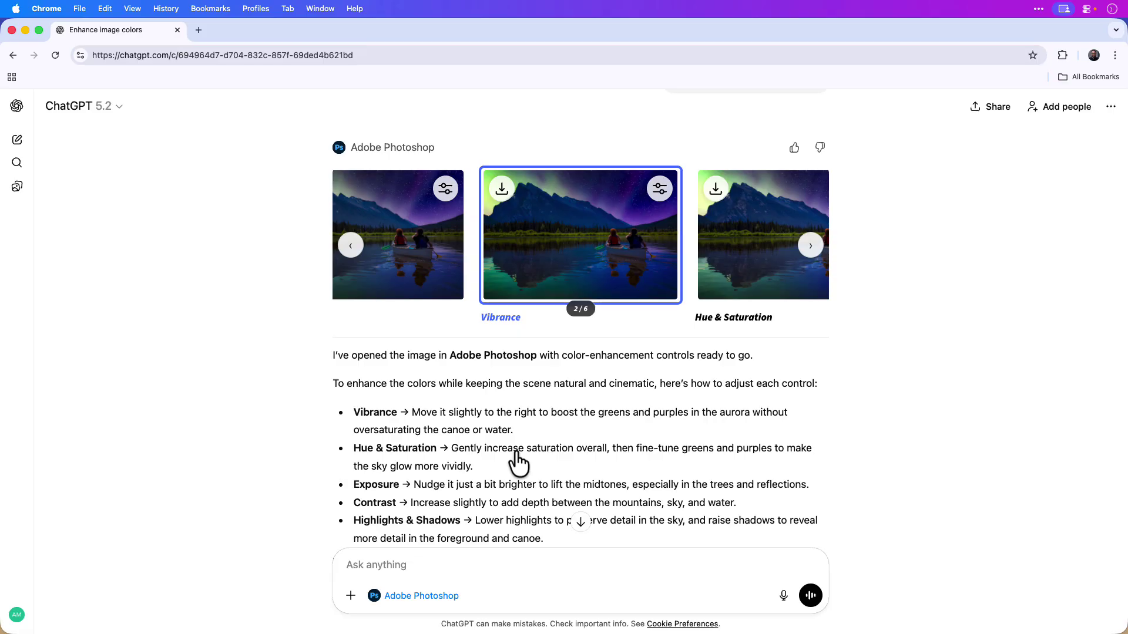
pyautogui.scroll(-2, 517, 461)
pyautogui.scroll(-2, 516, 462)
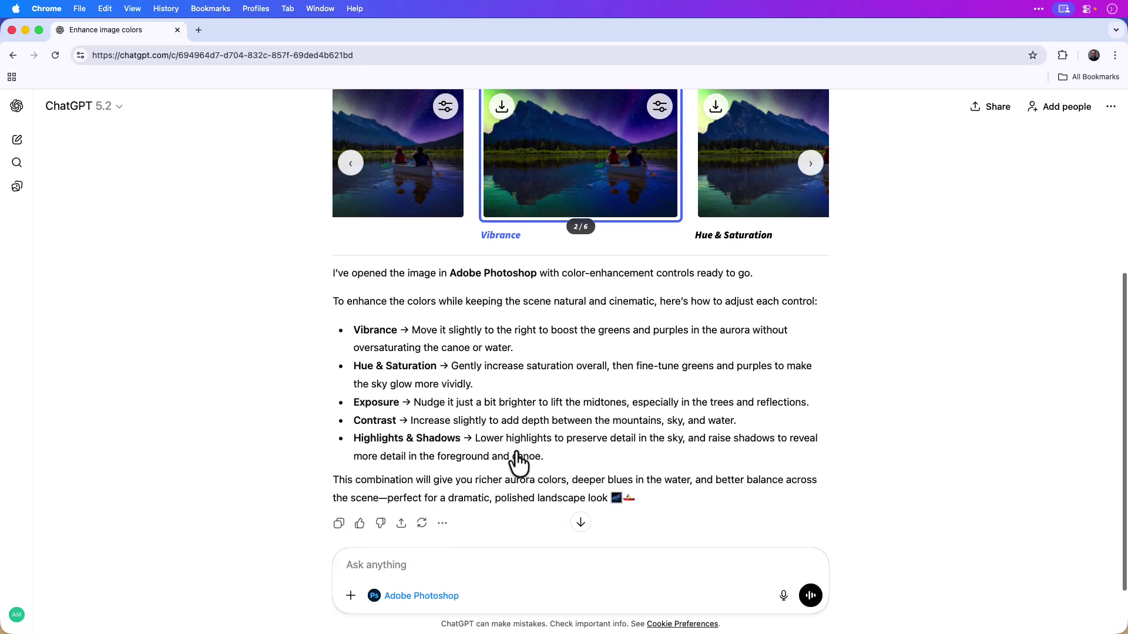
pyautogui.scroll(3, 517, 461)
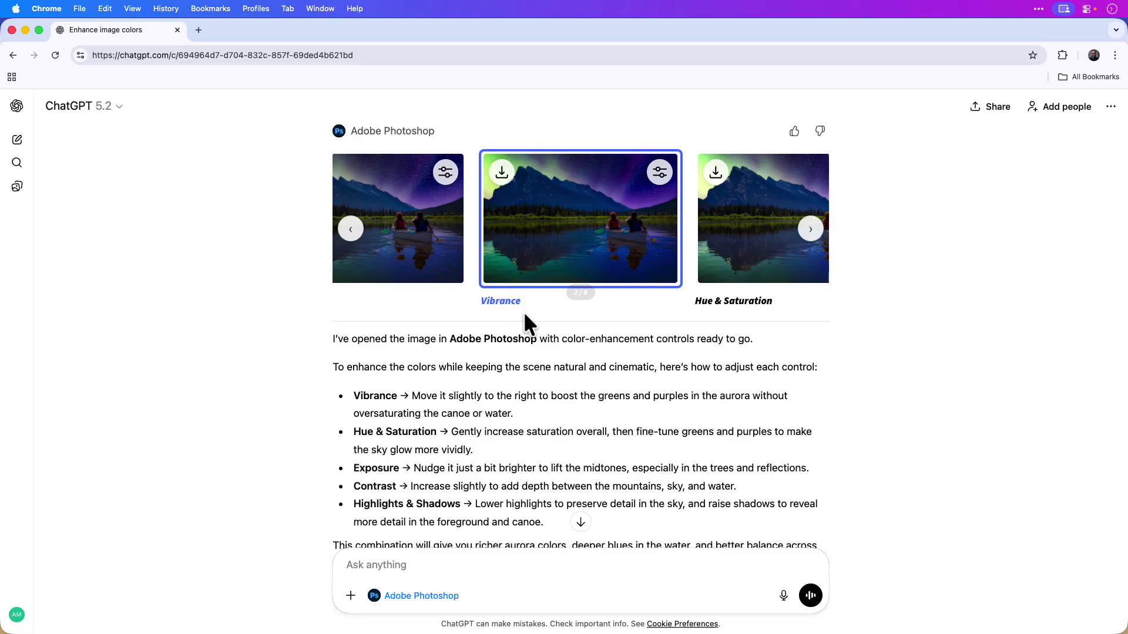
# Boost the Vibrance version's vibrance to about 80.29, then close the editor
pyautogui.click(539, 255)
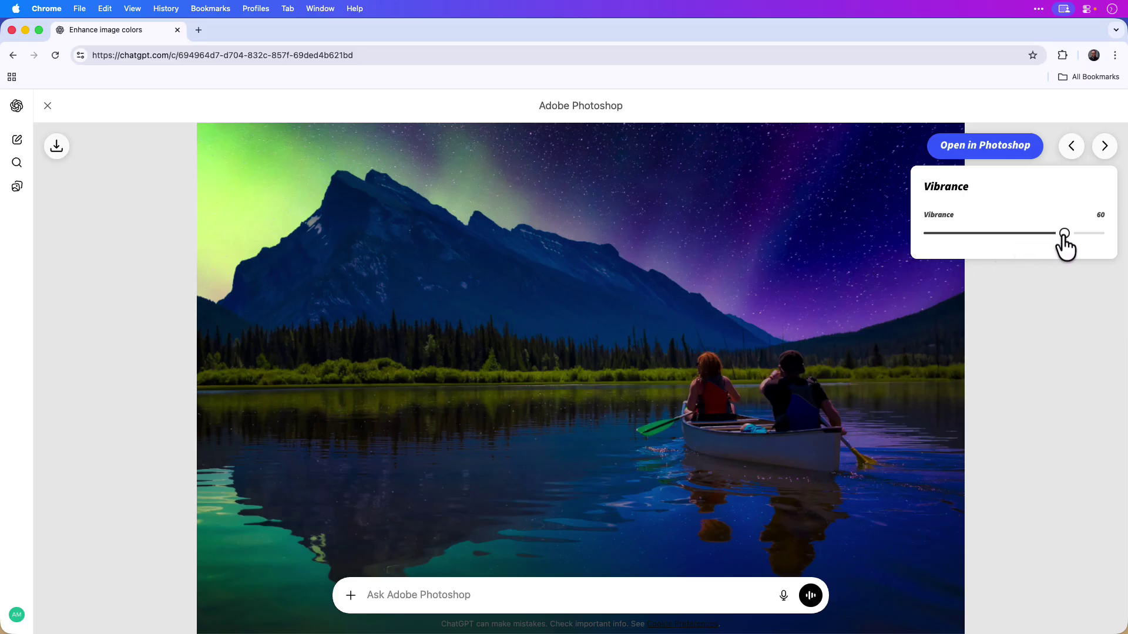
pyautogui.moveTo(1065, 235)
pyautogui.mouseDown()
pyautogui.moveTo(1003, 235)
pyautogui.moveTo(1083, 238)
pyautogui.mouseUp()
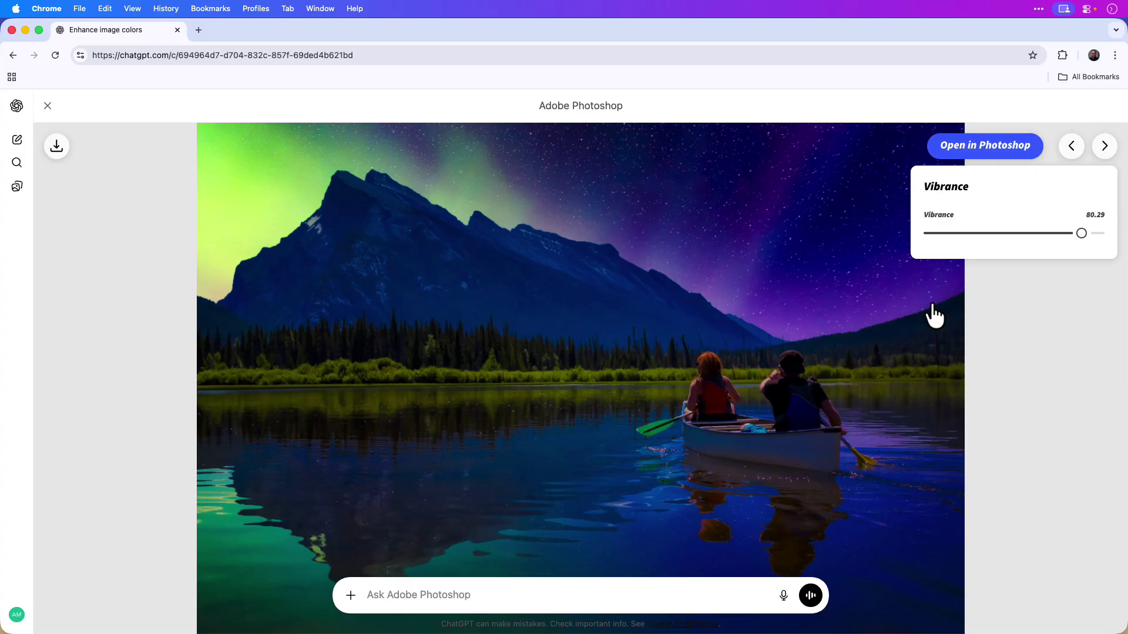
pyautogui.click(48, 106)
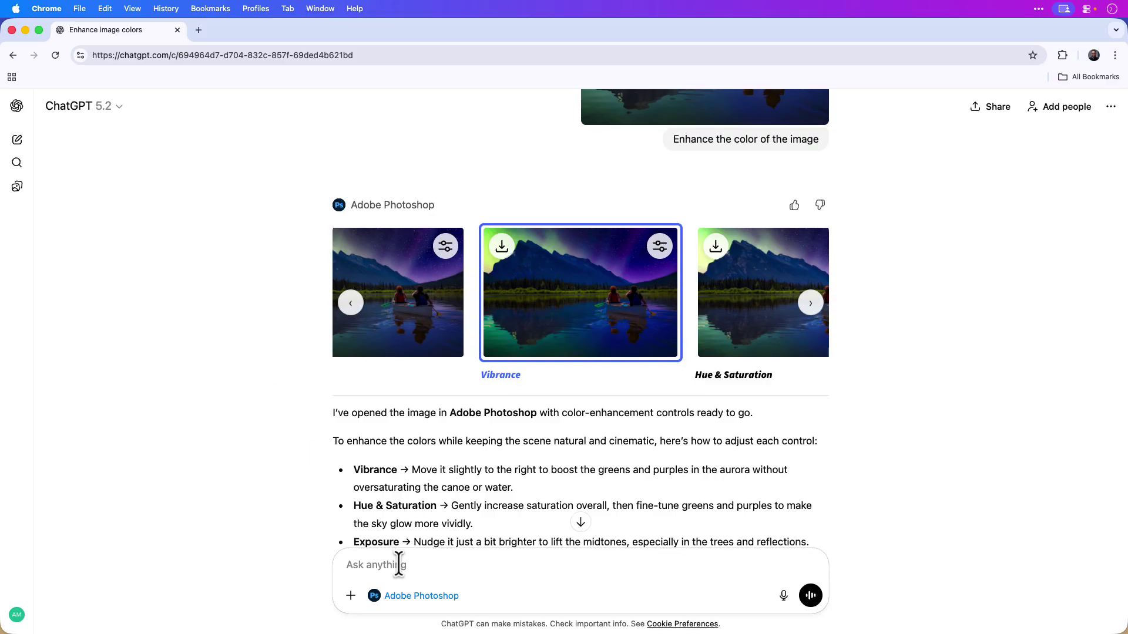
# Ask Photoshop to edit the colour of the sky, replacing 'change' with 'edit'
pyautogui.write("I'")
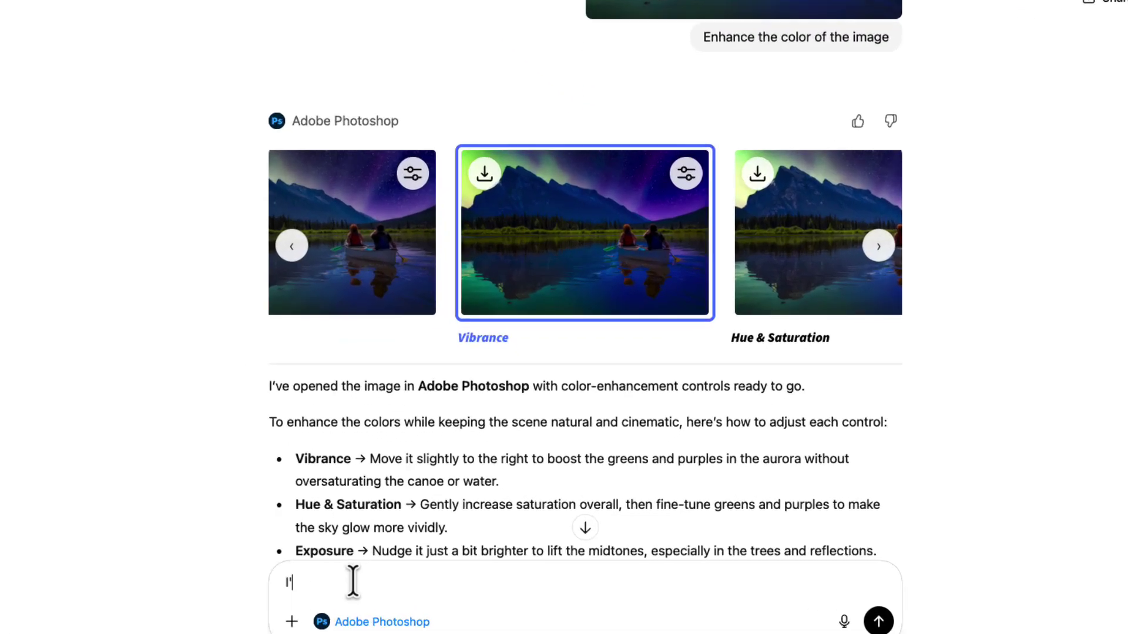
pyautogui.write('d to change the color of the sky.')
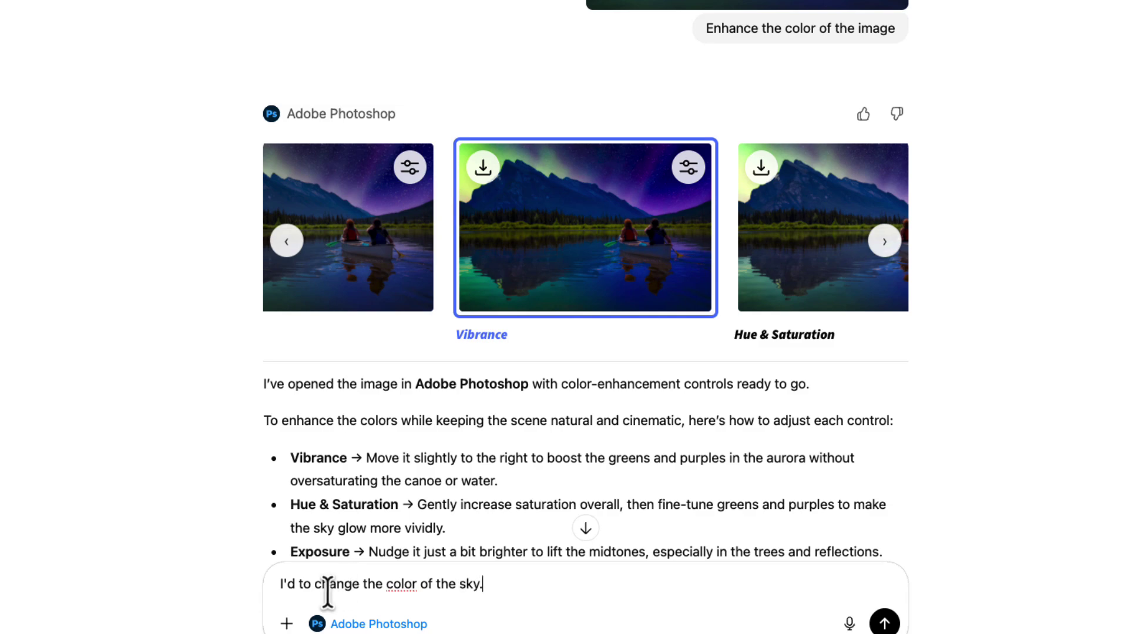
pyautogui.doubleClick(328, 584)
pyautogui.write('edit')
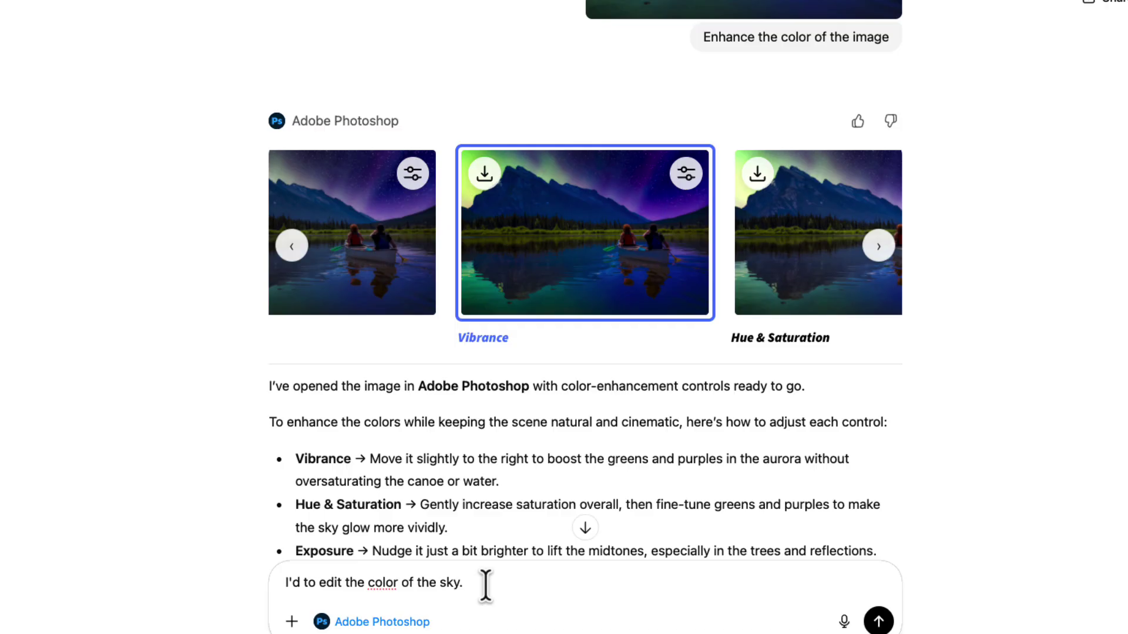
pyautogui.click(878, 620)
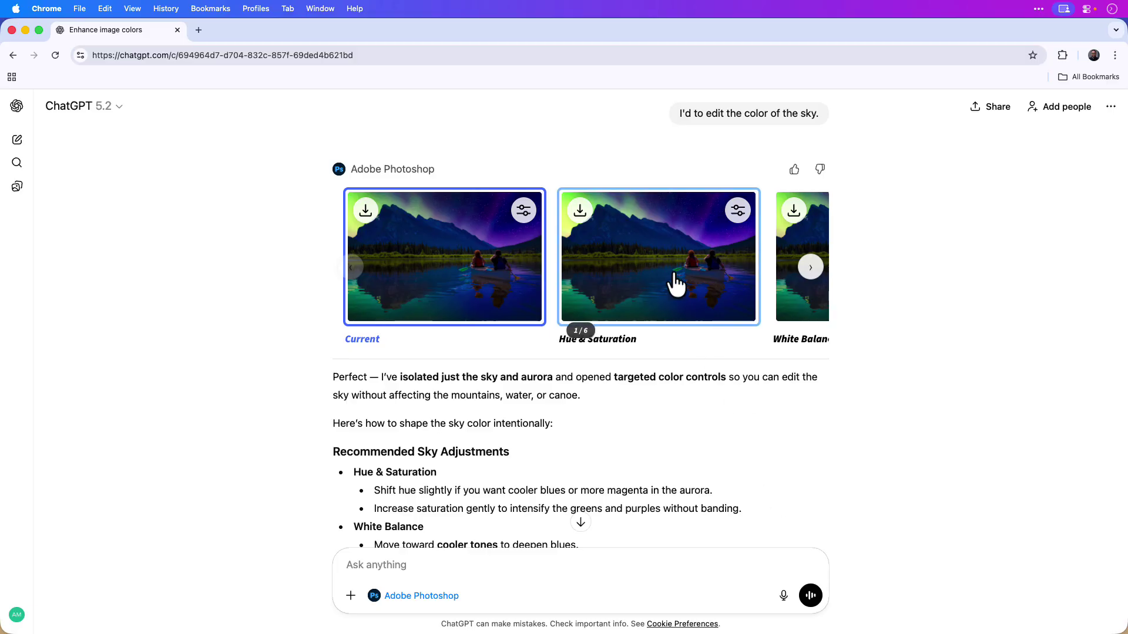
# Give the sky-only Hue & Saturation version hue 40.09 and saturation 6.5
pyautogui.click(675, 294)
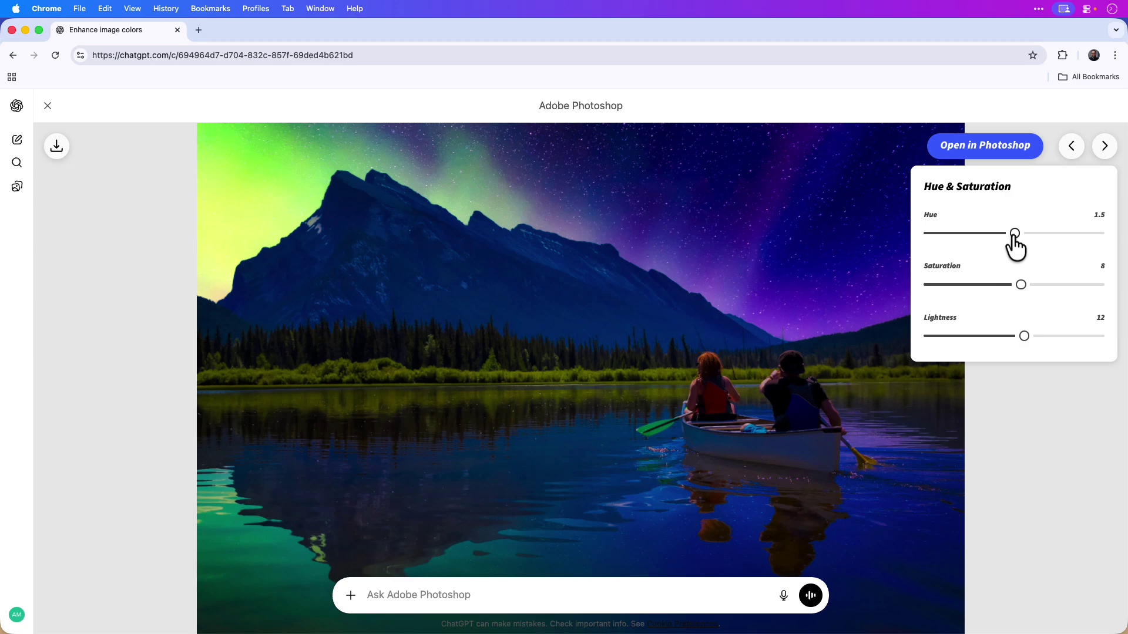
pyautogui.moveTo(1015, 234)
pyautogui.mouseDown()
pyautogui.moveTo(1045, 233)
pyautogui.moveTo(994, 233)
pyautogui.moveTo(1050, 233)
pyautogui.moveTo(1033, 233)
pyautogui.mouseUp()
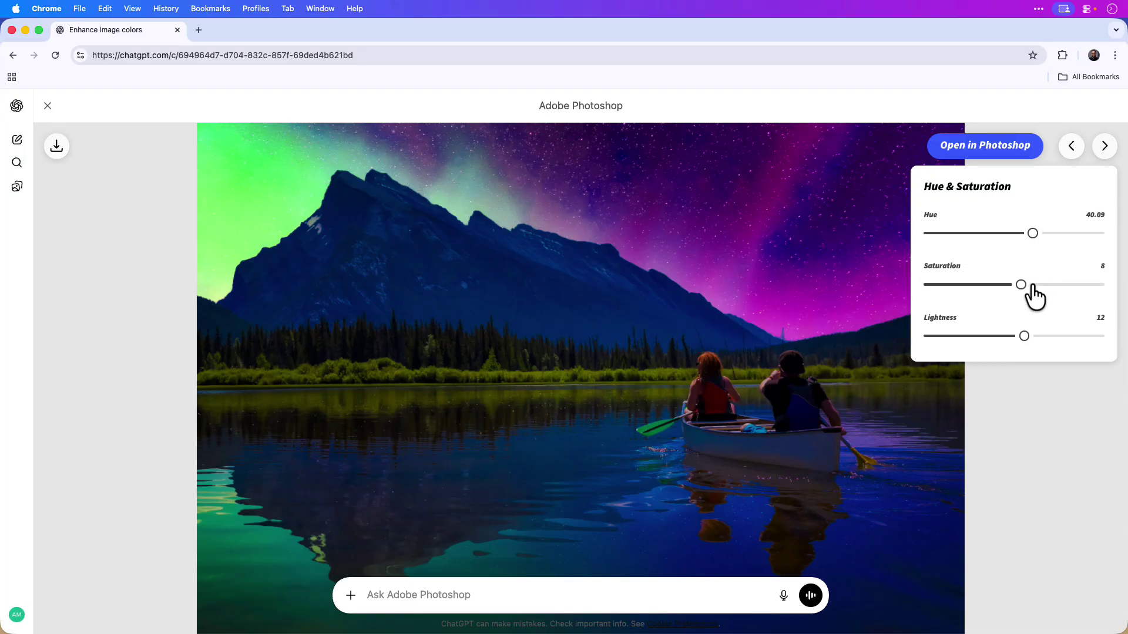
pyautogui.moveTo(1020, 286); pyautogui.dragTo(1020, 286)
pyautogui.click(48, 107)
pyautogui.scroll(-5, 146, 248)
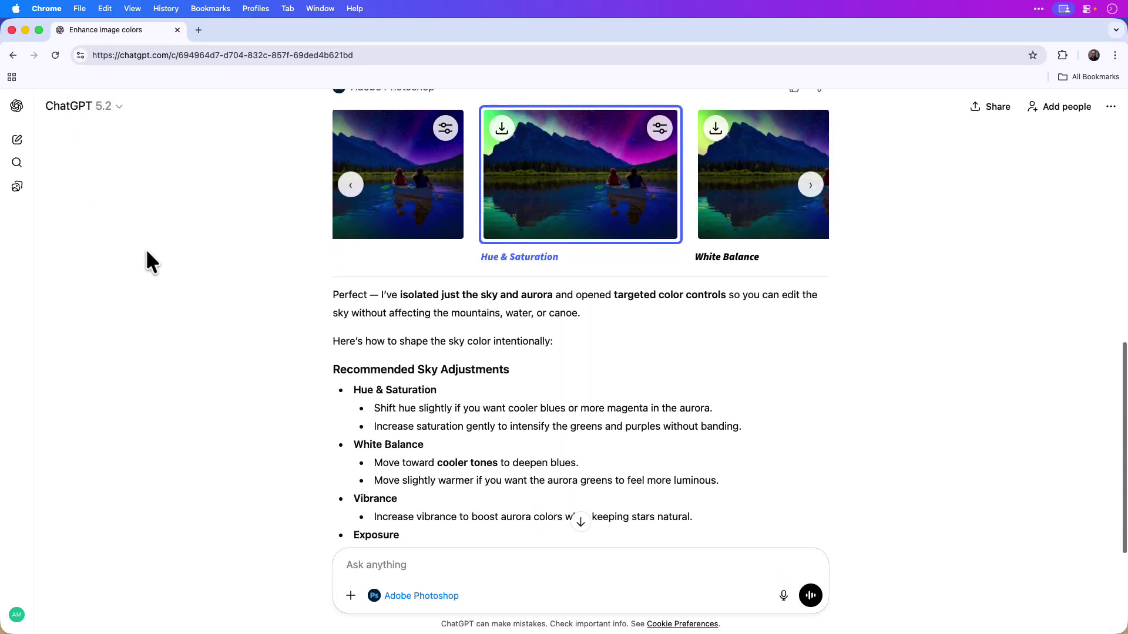
pyautogui.scroll(-3, 146, 248)
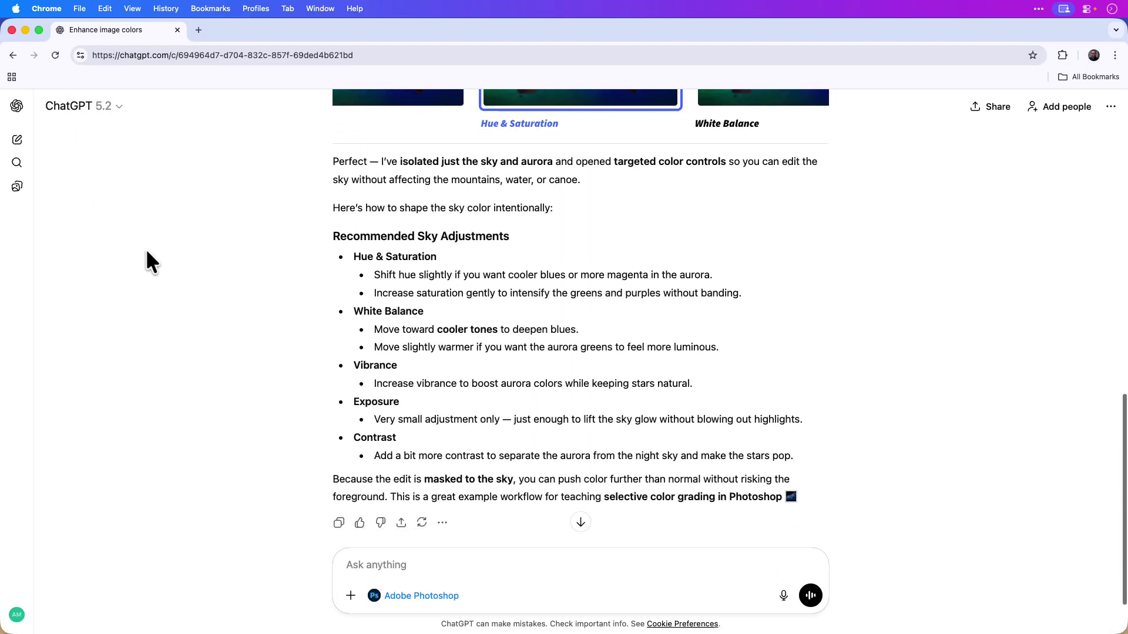
pyautogui.scroll(4, 145, 248)
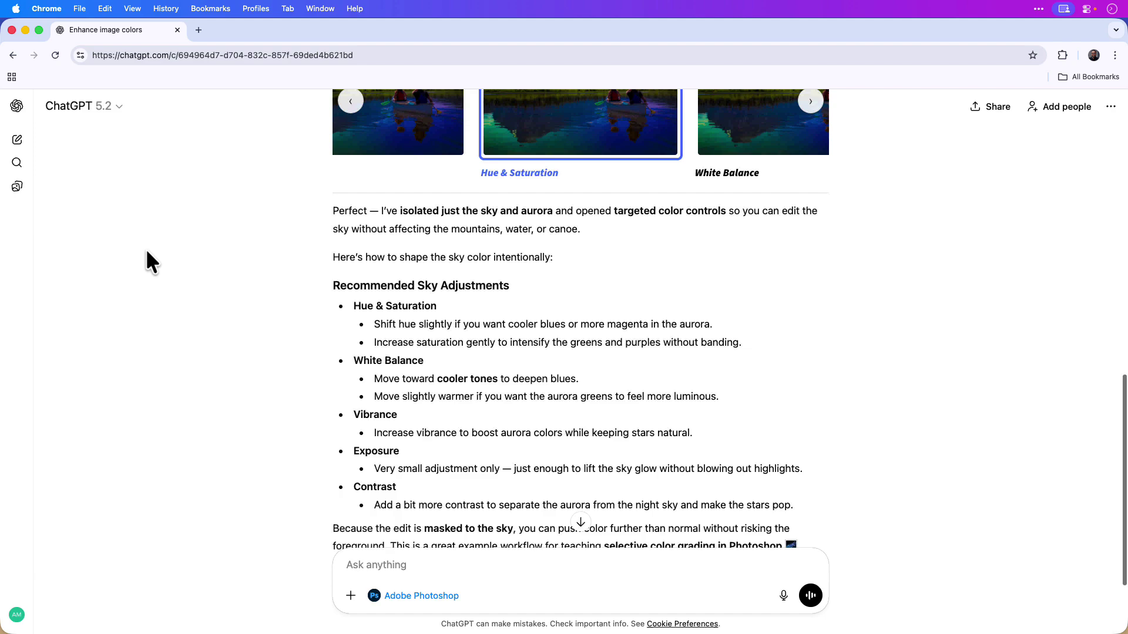
pyautogui.scroll(-1, 146, 249)
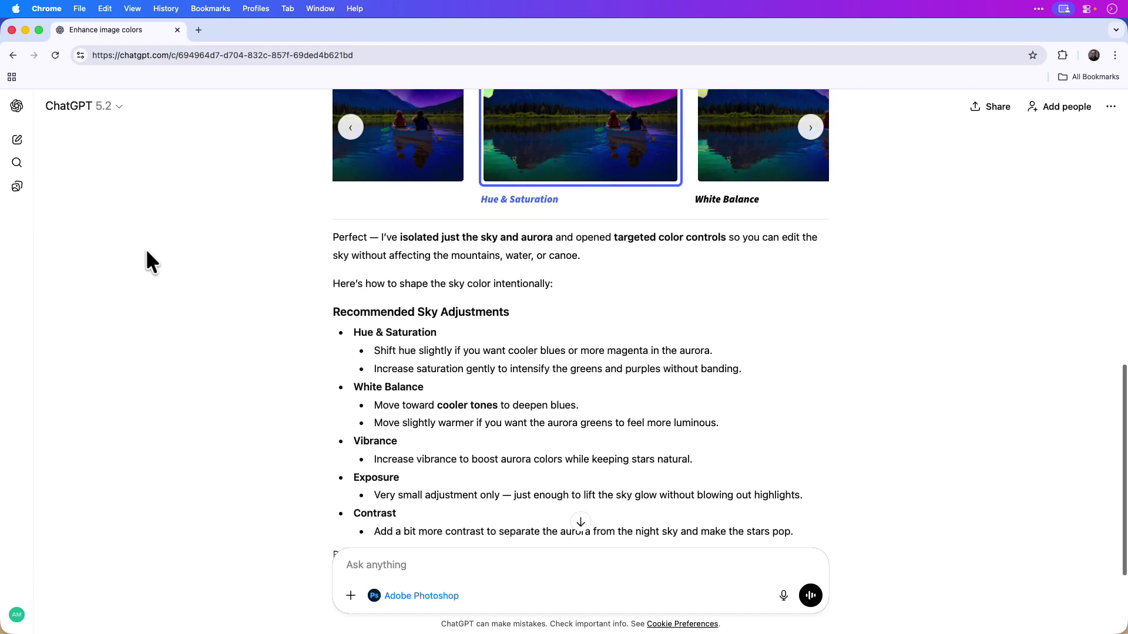
pyautogui.scroll(-2, 145, 248)
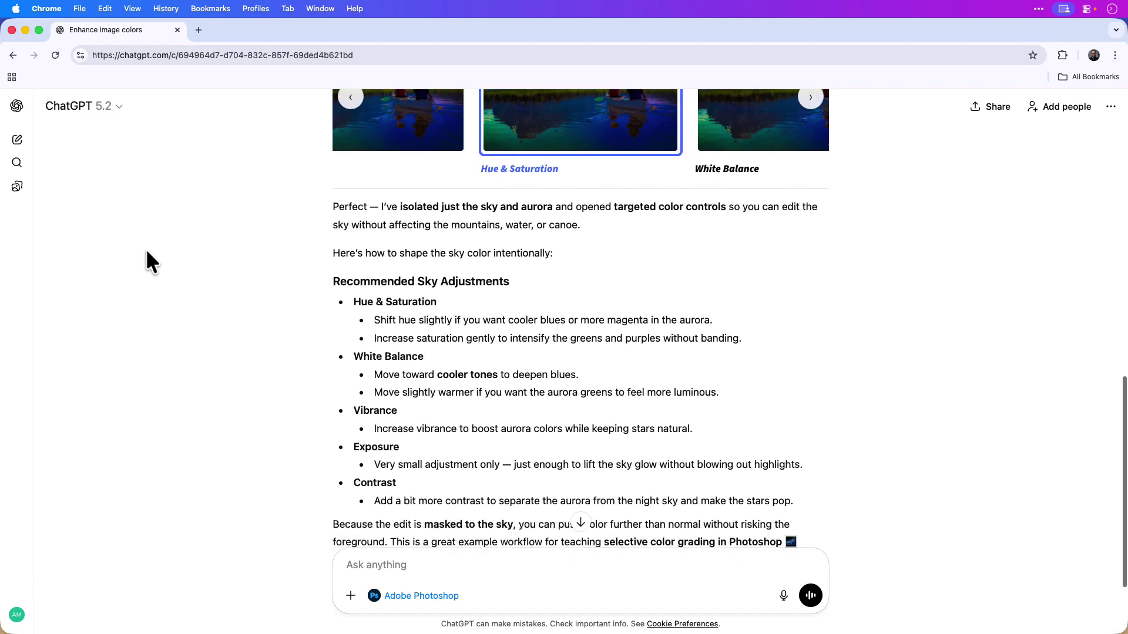
pyautogui.scroll(-2, 146, 249)
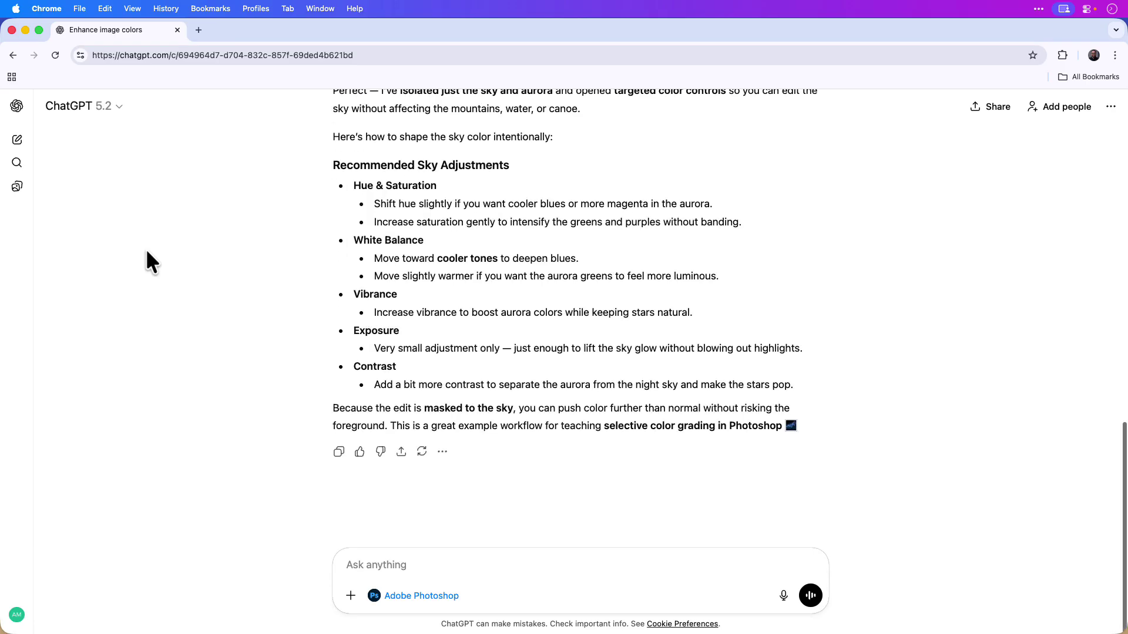
pyautogui.scroll(2, 146, 249)
pyautogui.scroll(5, 146, 249)
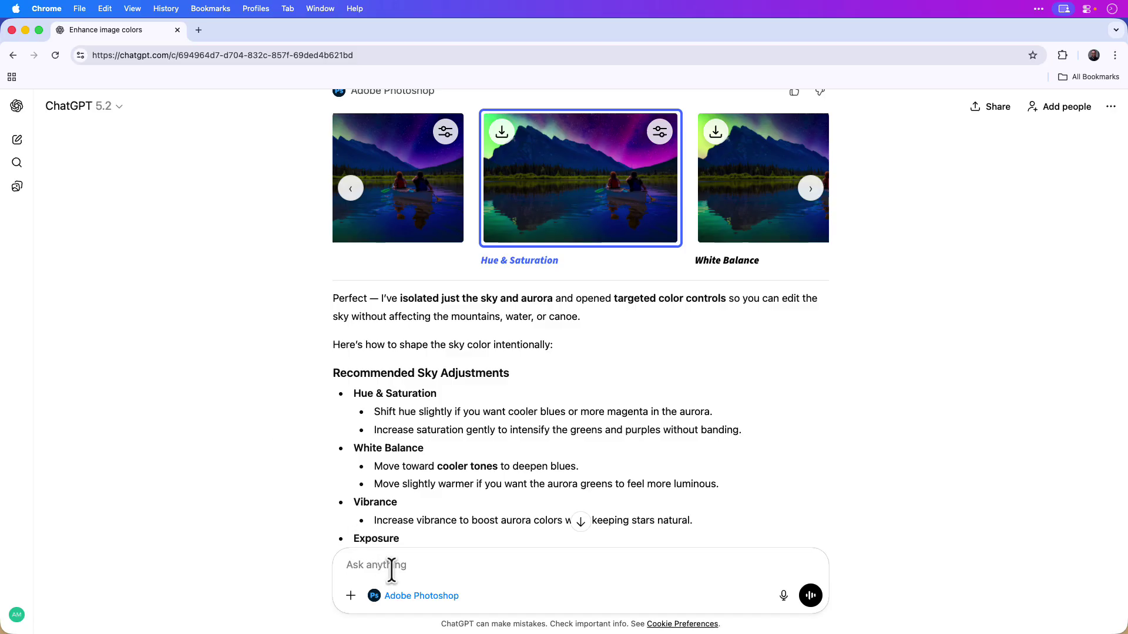
# Ask ChatGPT to add contrast between the sky and the water reflection, then choose its Contrast version
pyautogui.write('Add contr')
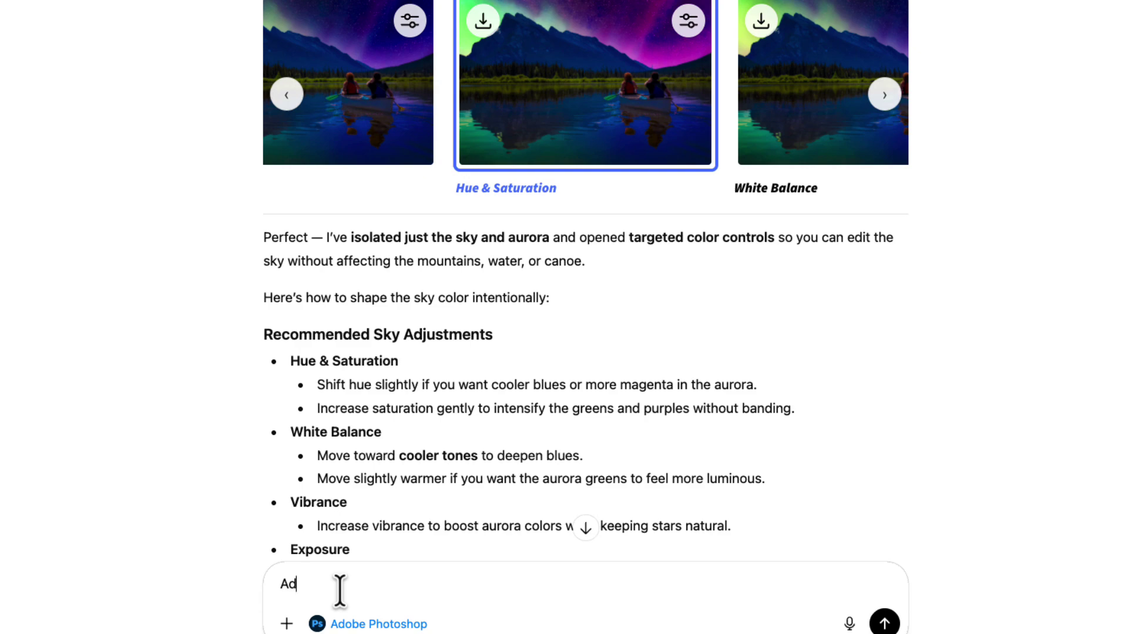
pyautogui.write('ast between the sky and the water reflection')
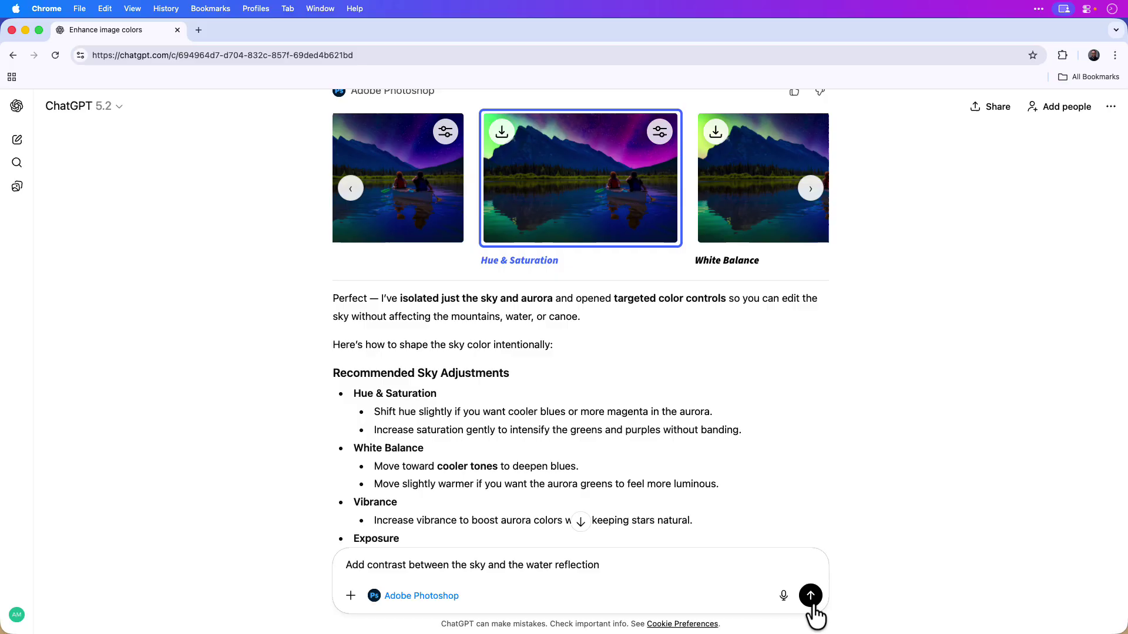
pyautogui.click(811, 603)
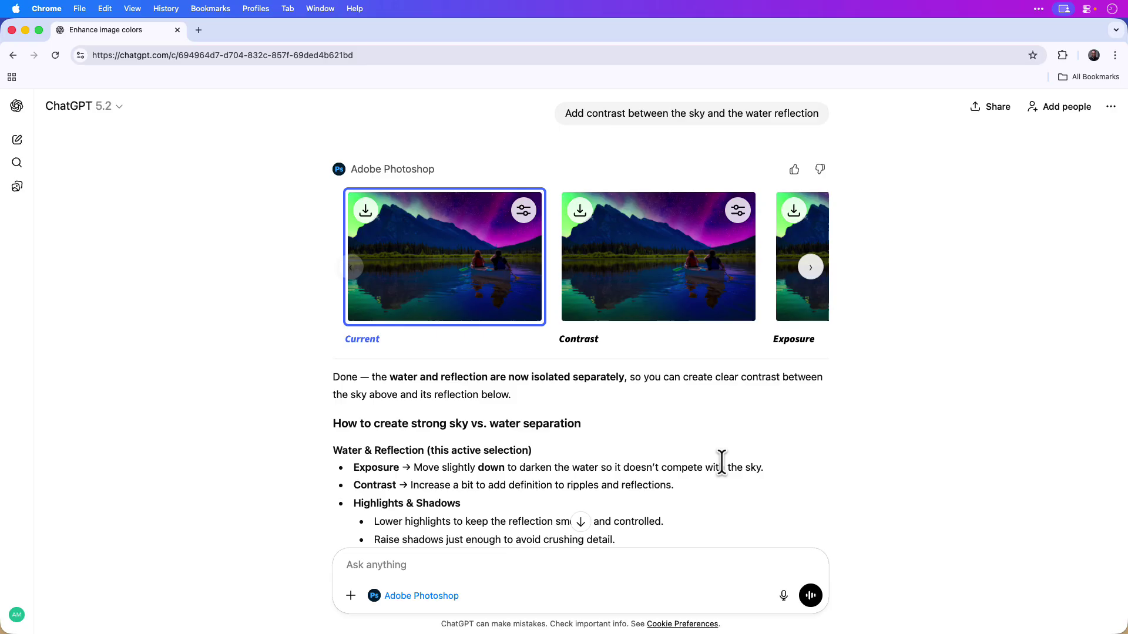
pyautogui.click(653, 307)
# Raise the water-only Contrast version from 12 to 16.6 in the full-size viewer
pyautogui.click(654, 308)
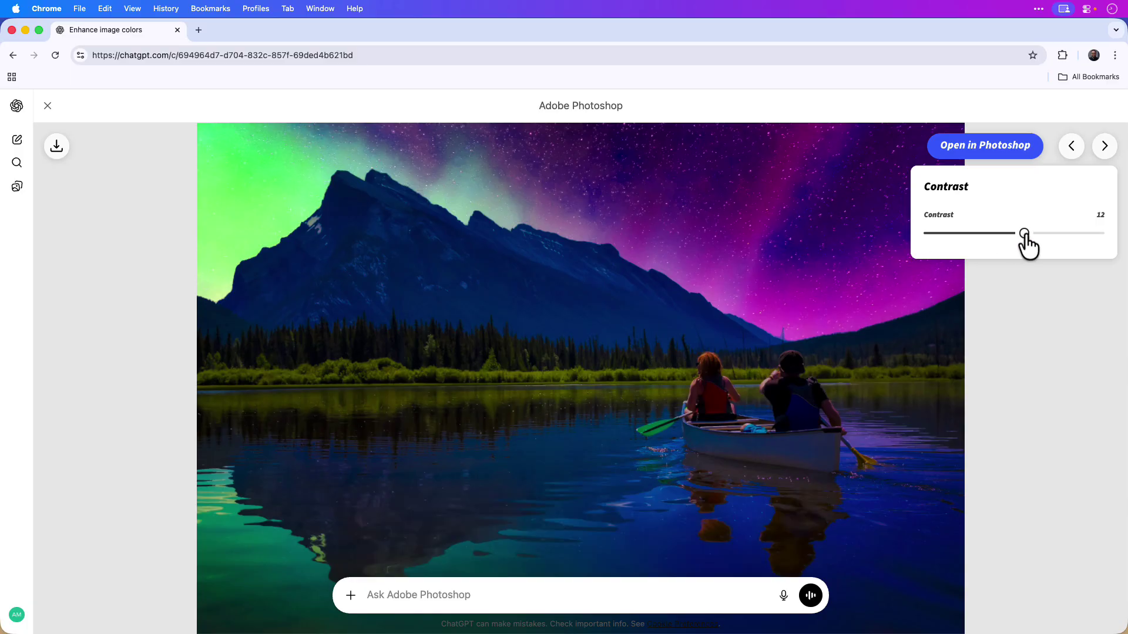
pyautogui.moveTo(1025, 235)
pyautogui.mouseDown()
pyautogui.moveTo(1047, 235)
pyautogui.moveTo(1001, 235)
pyautogui.moveTo(1028, 235)
pyautogui.mouseUp()
# Download the adjusted canoe photo and hand it off to Photoshop Web
pyautogui.click(61, 155)
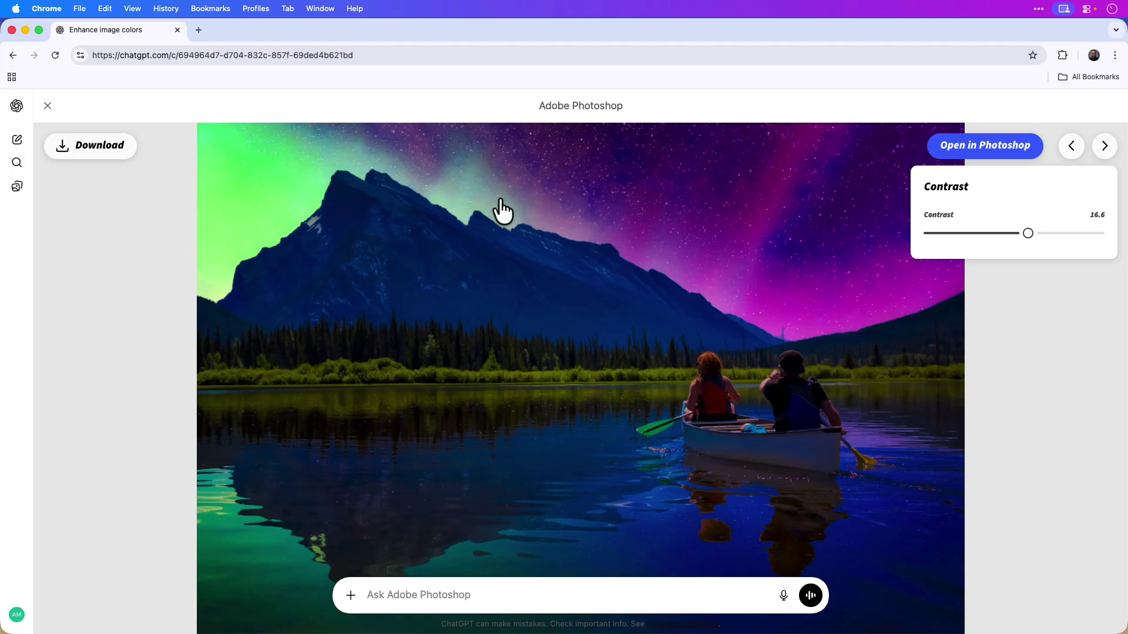
pyautogui.click(968, 166)
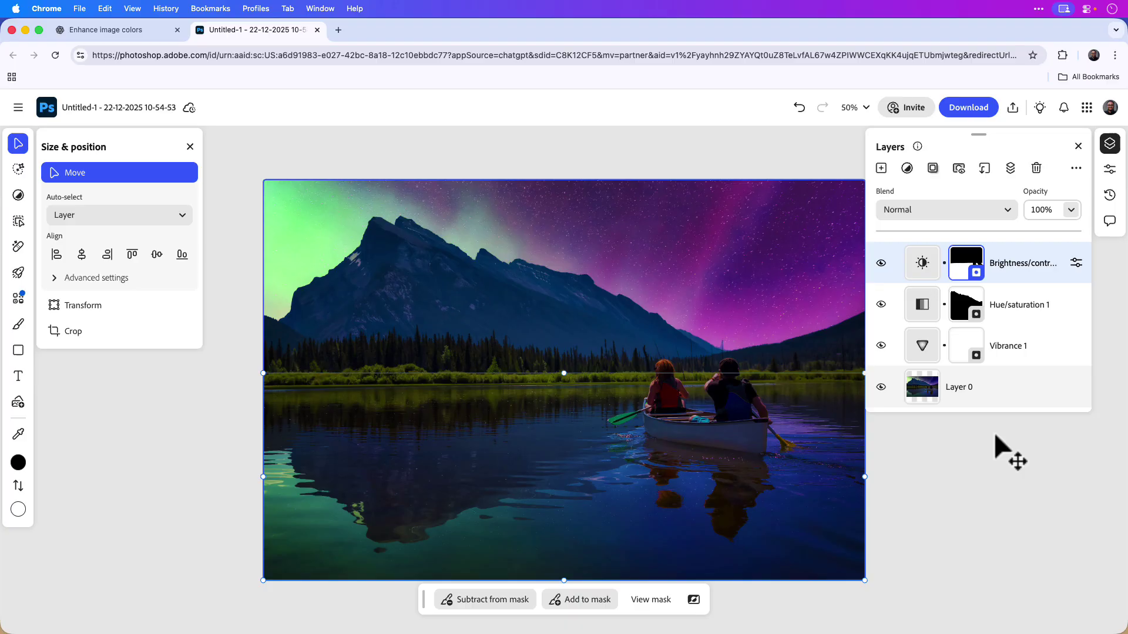
pyautogui.click(881, 264)
pyautogui.click(881, 264)
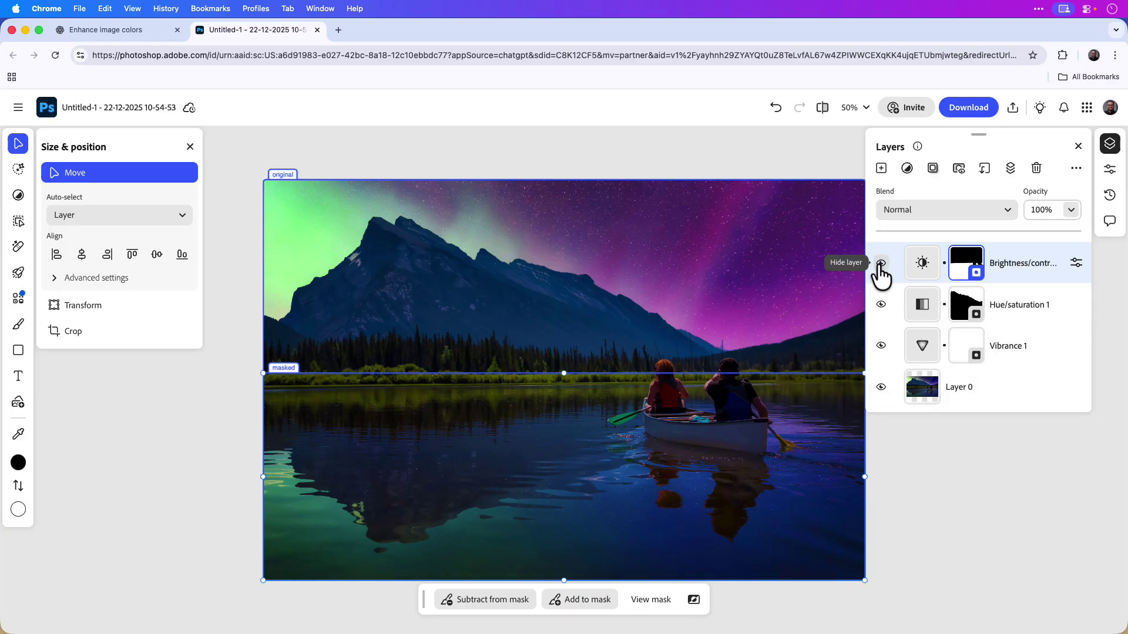
pyautogui.click(882, 305)
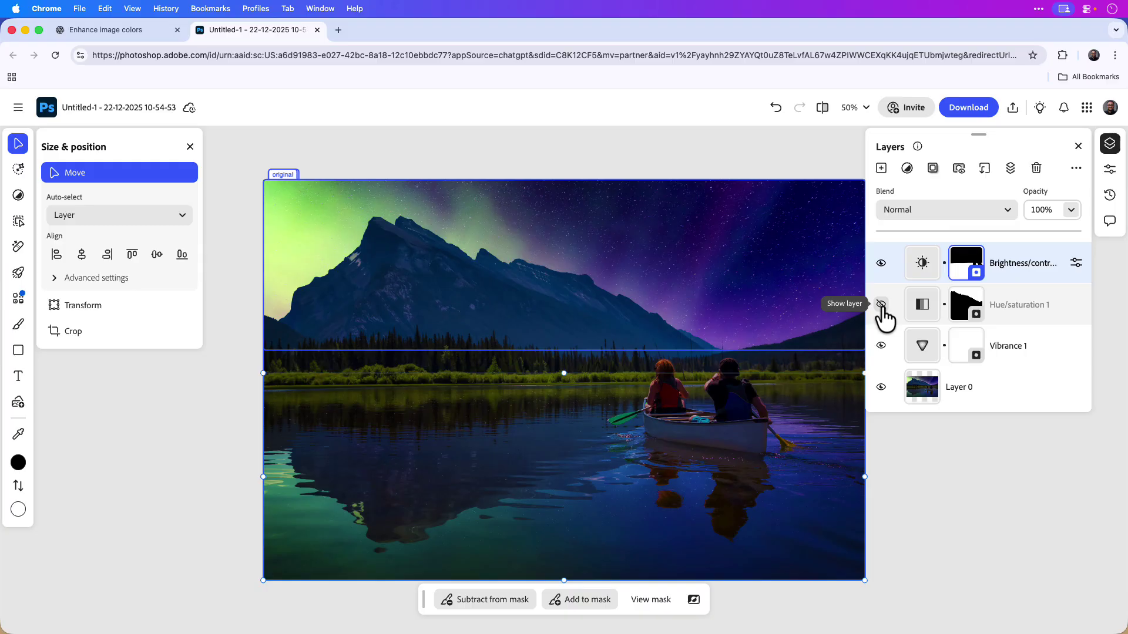
pyautogui.click(881, 305)
pyautogui.click(882, 346)
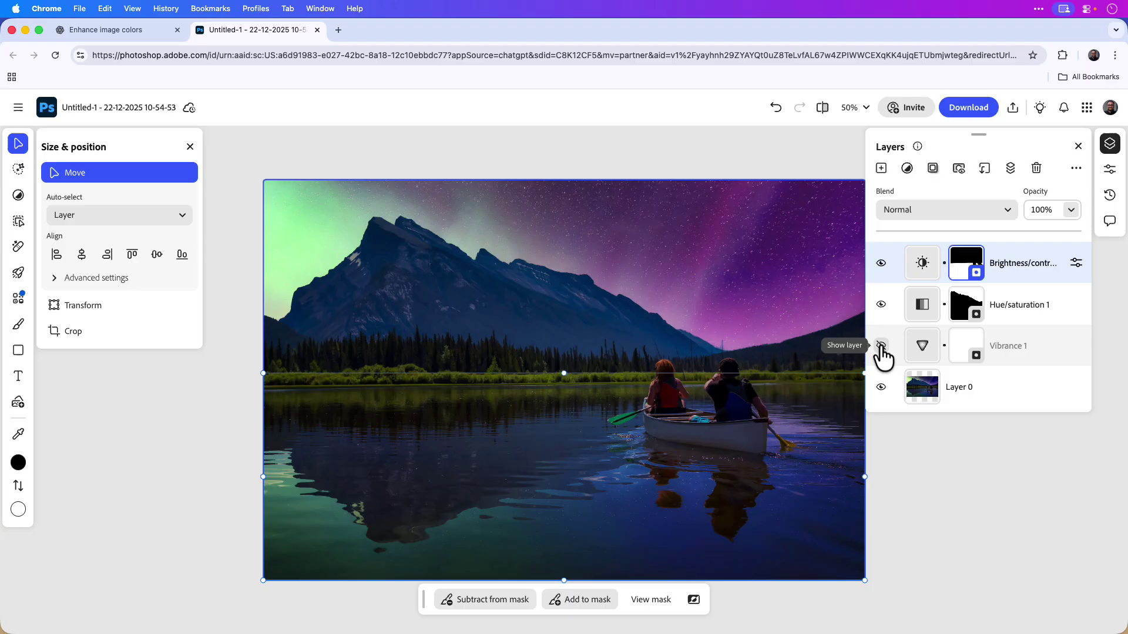
pyautogui.click(881, 345)
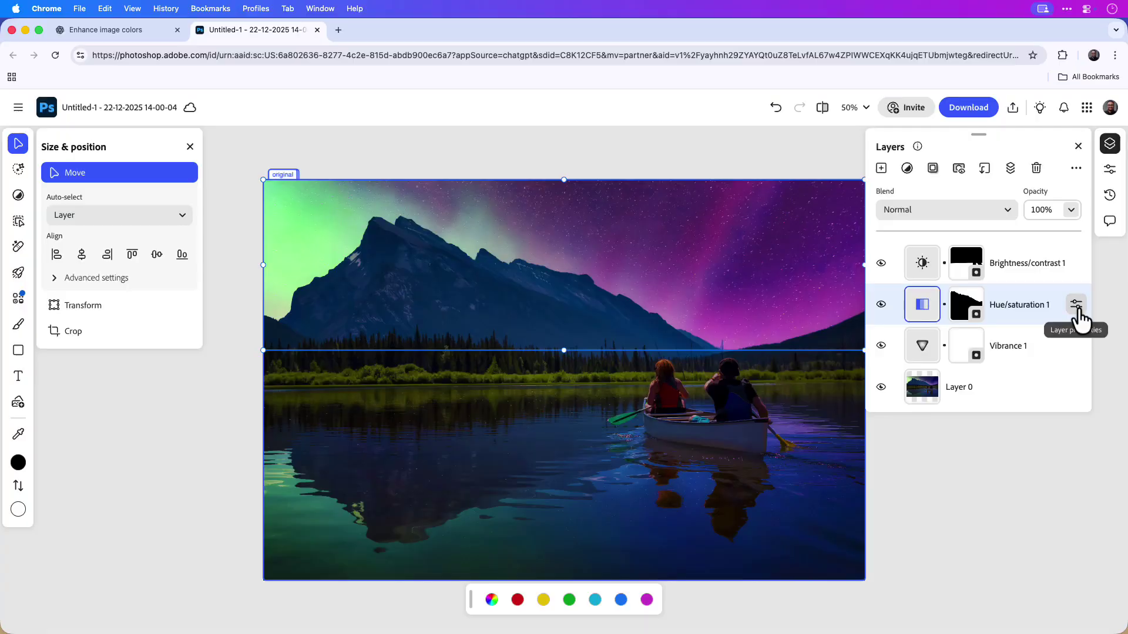
# Change the Hue/saturation 1 layer's sky hue from 40 to 18
pyautogui.click(1077, 306)
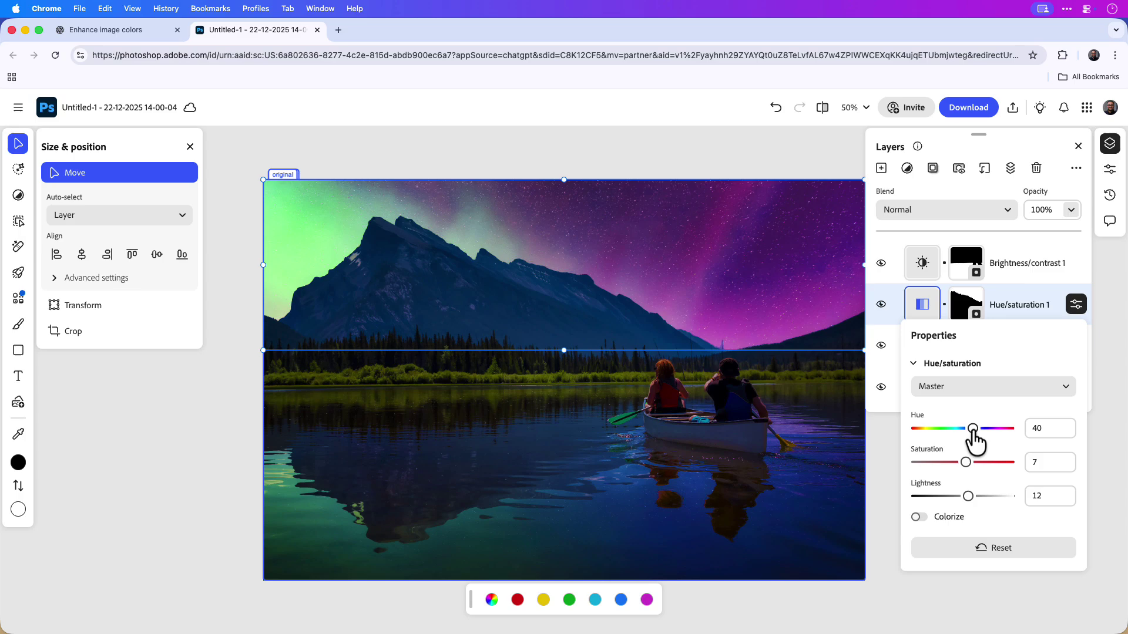
pyautogui.moveTo(973, 429)
pyautogui.mouseDown()
pyautogui.moveTo(949, 428)
pyautogui.moveTo(966, 428)
pyautogui.mouseUp()
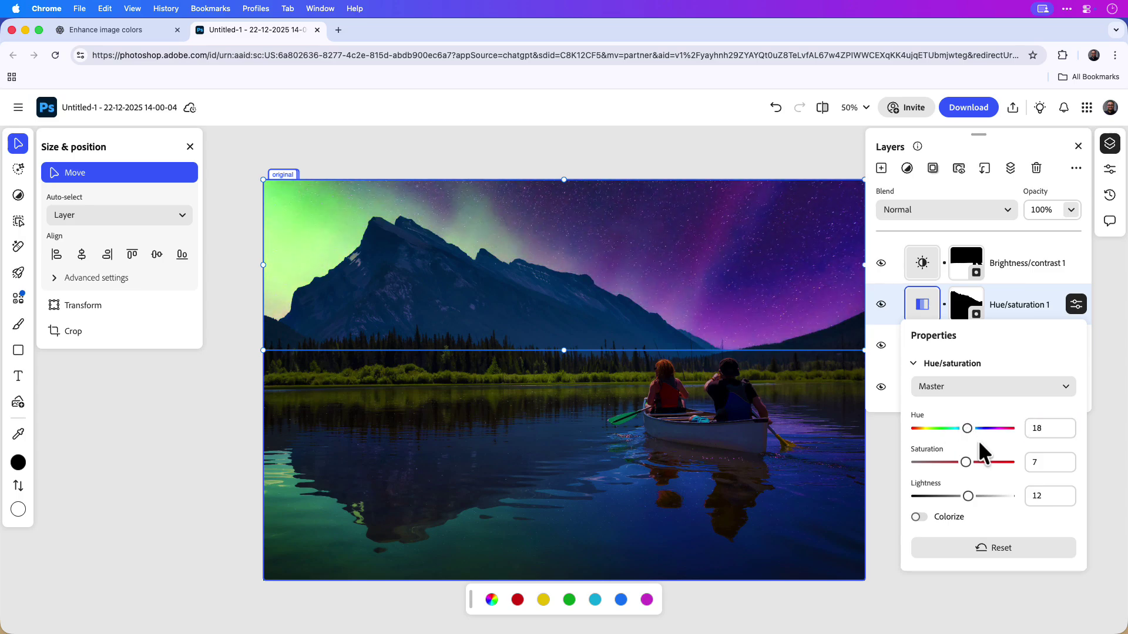
pyautogui.click(1020, 589)
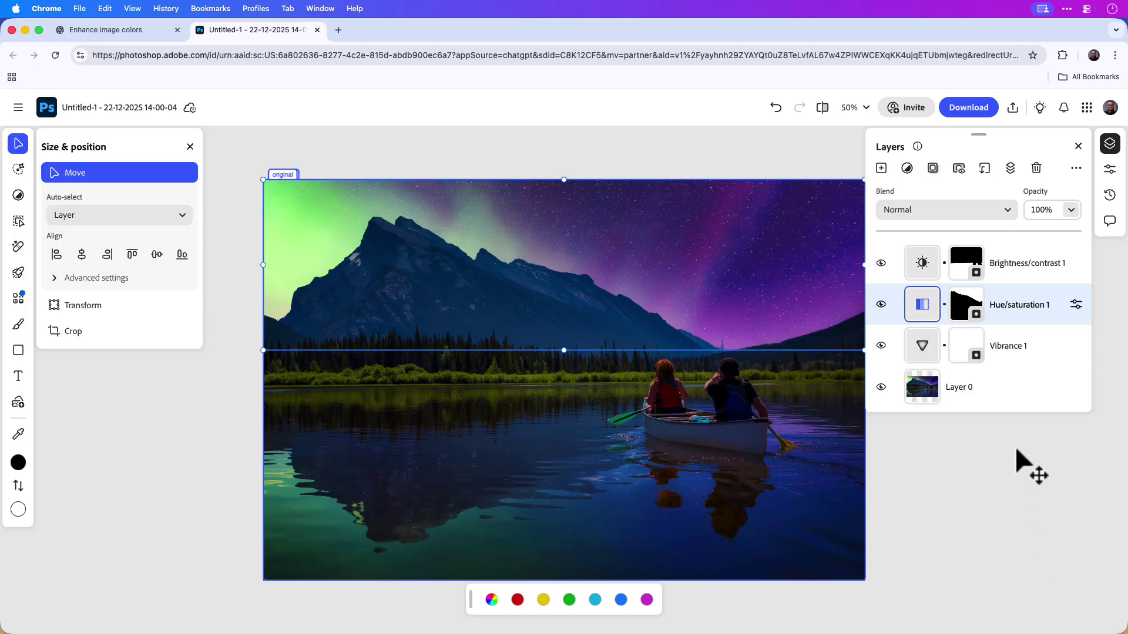
# Set the Brightness/contrast 1 layer's water contrast to 25
pyautogui.click(1078, 271)
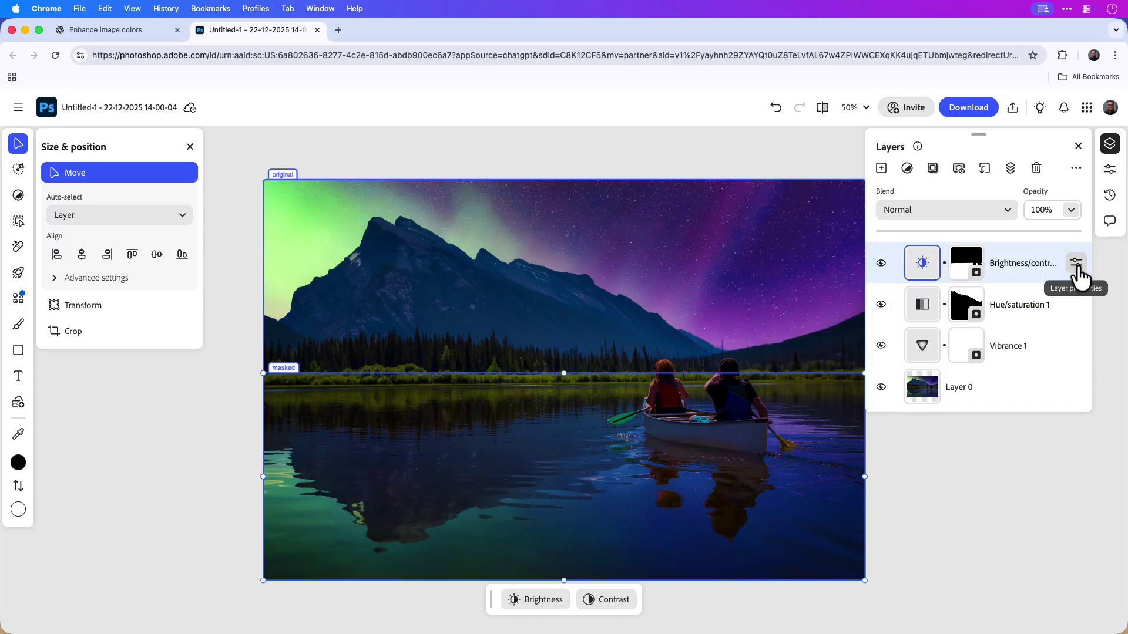
pyautogui.click(1076, 264)
pyautogui.moveTo(971, 393); pyautogui.dragTo(974, 389)
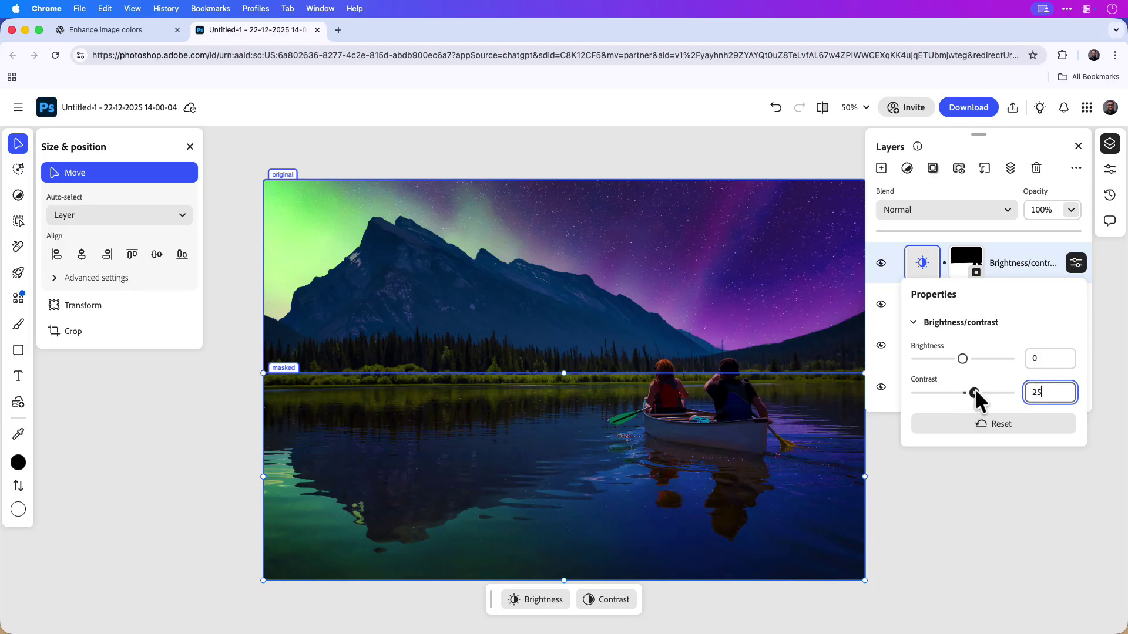